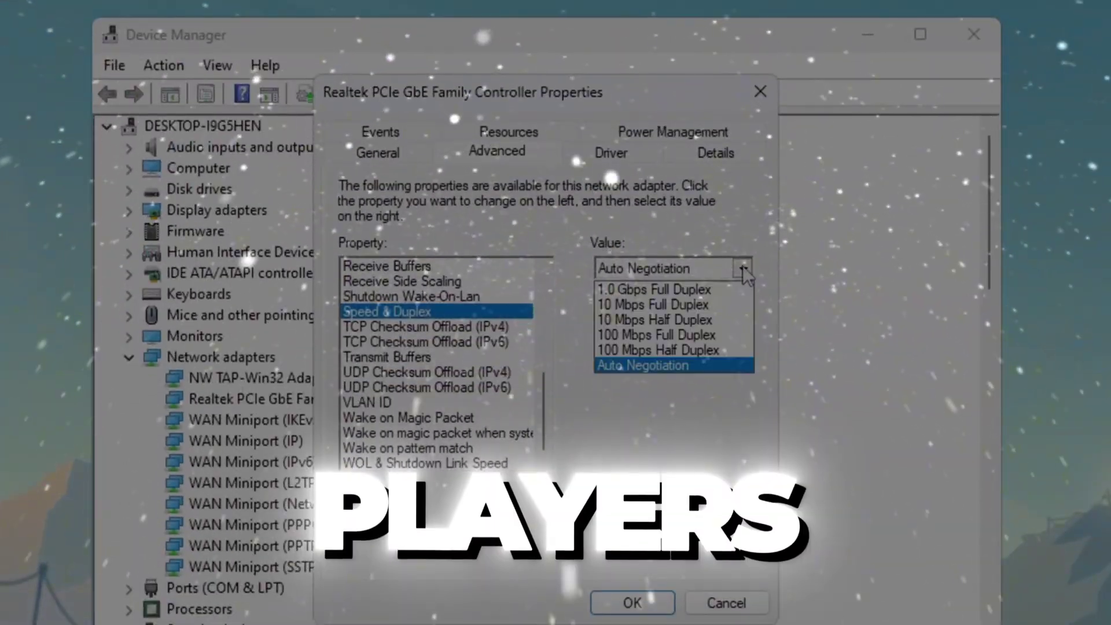
# Set the adapter's Speed & Duplex to 1.0 Gbps Full Duplex and run powercfg -duplicatescheme for Ultimate Performance
pyautogui.click(737, 288)
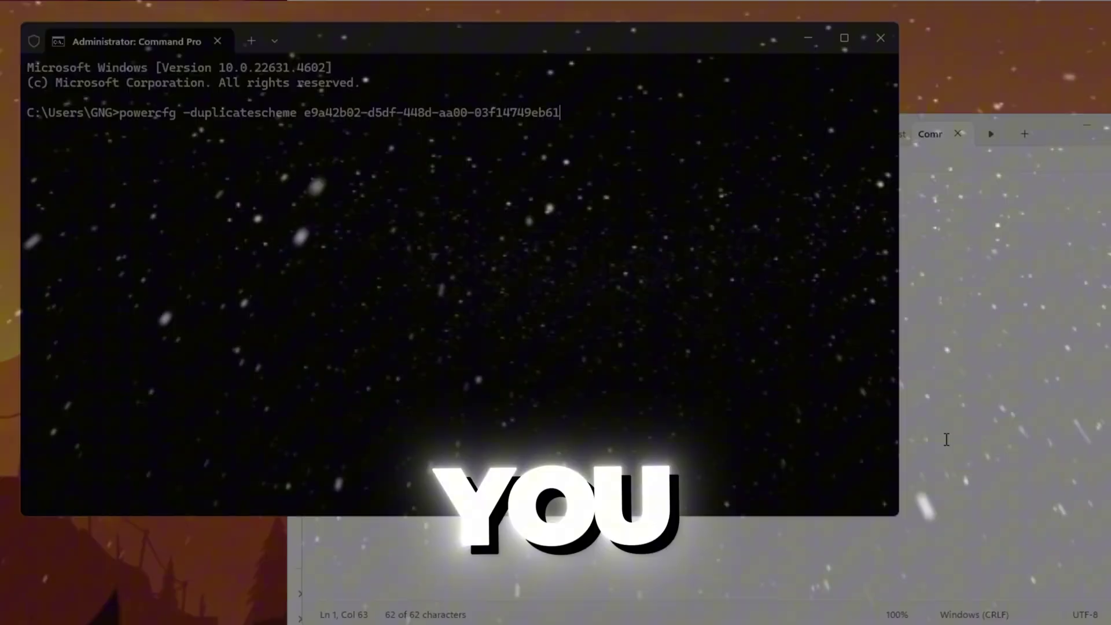
pyautogui.press('Return')
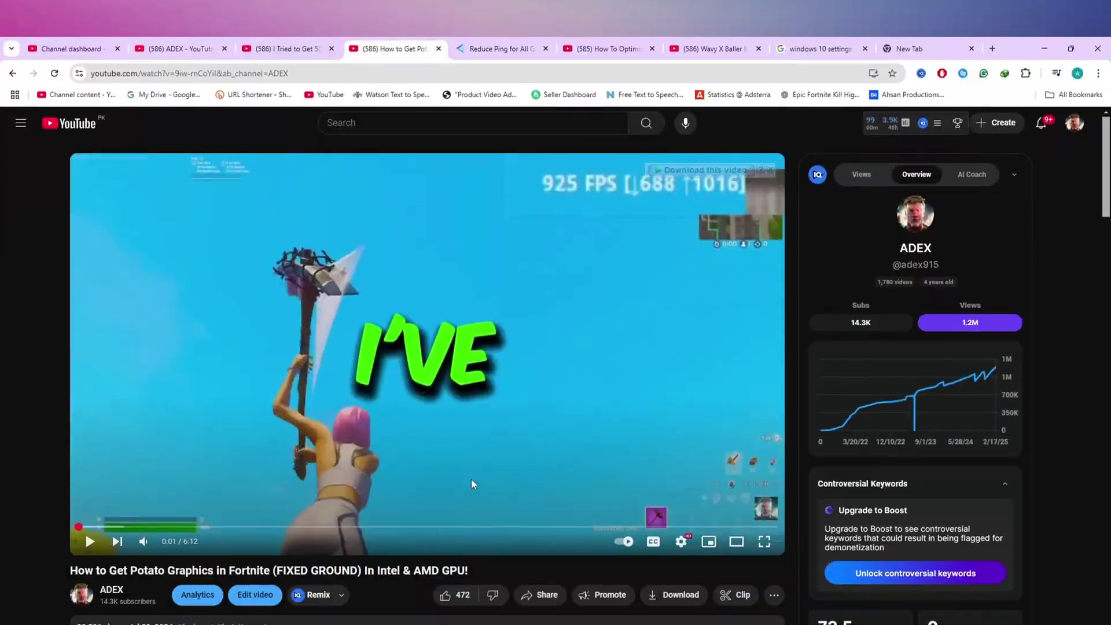
pyautogui.scroll(-3, 472, 479)
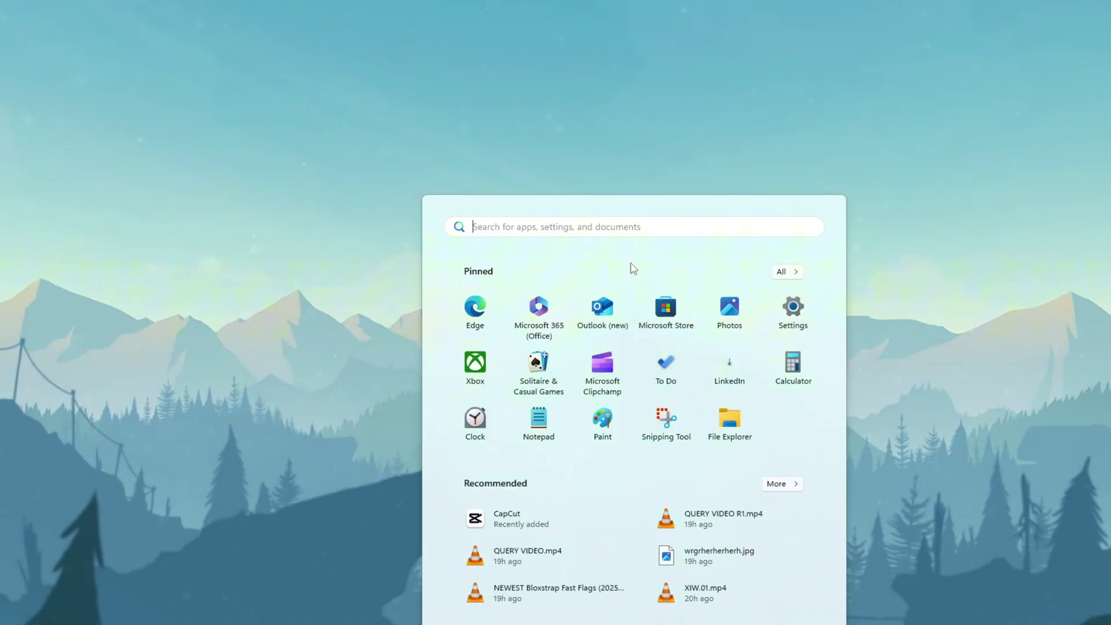
# Launch Device Manager from Start search and expand Network adapters to reveal the Realtek PCIe GbE controller
pyautogui.write('discord')
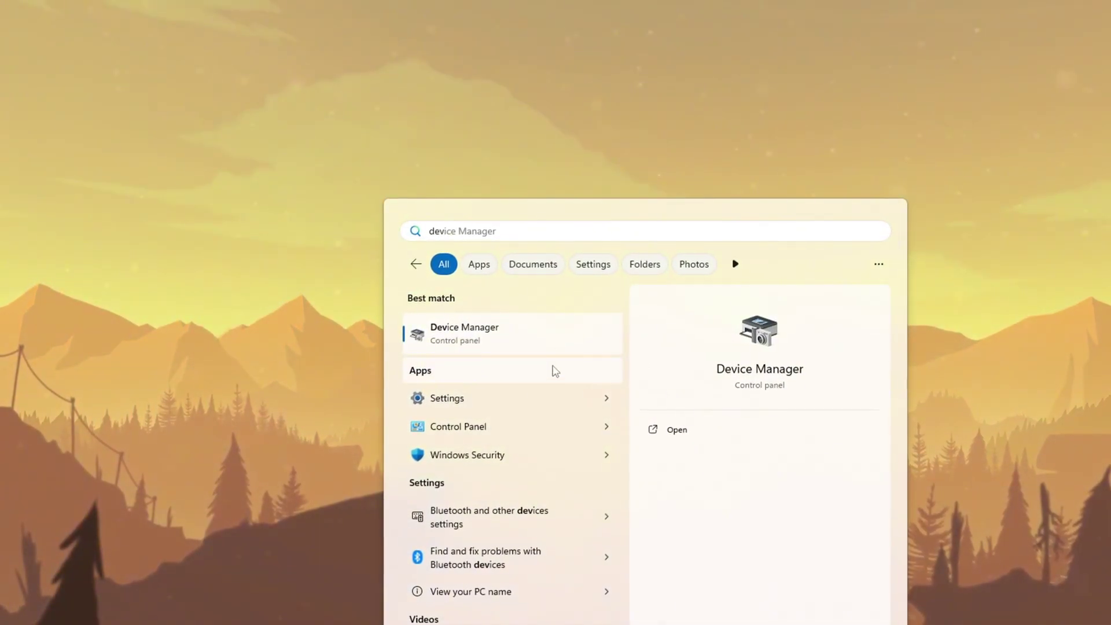
pyautogui.click(552, 347)
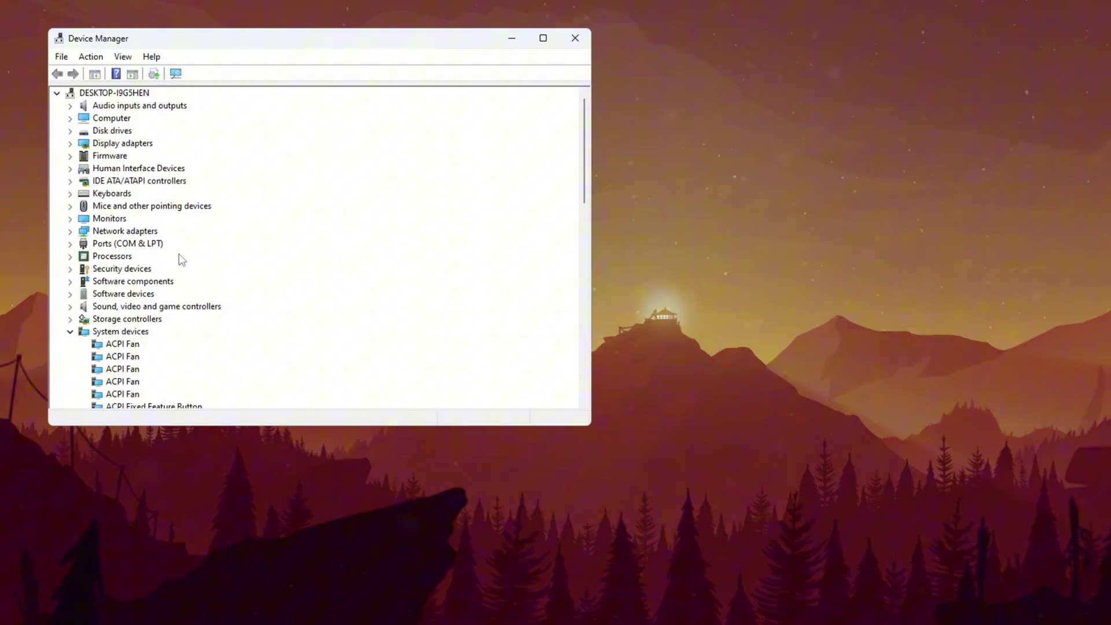
pyautogui.click(69, 231)
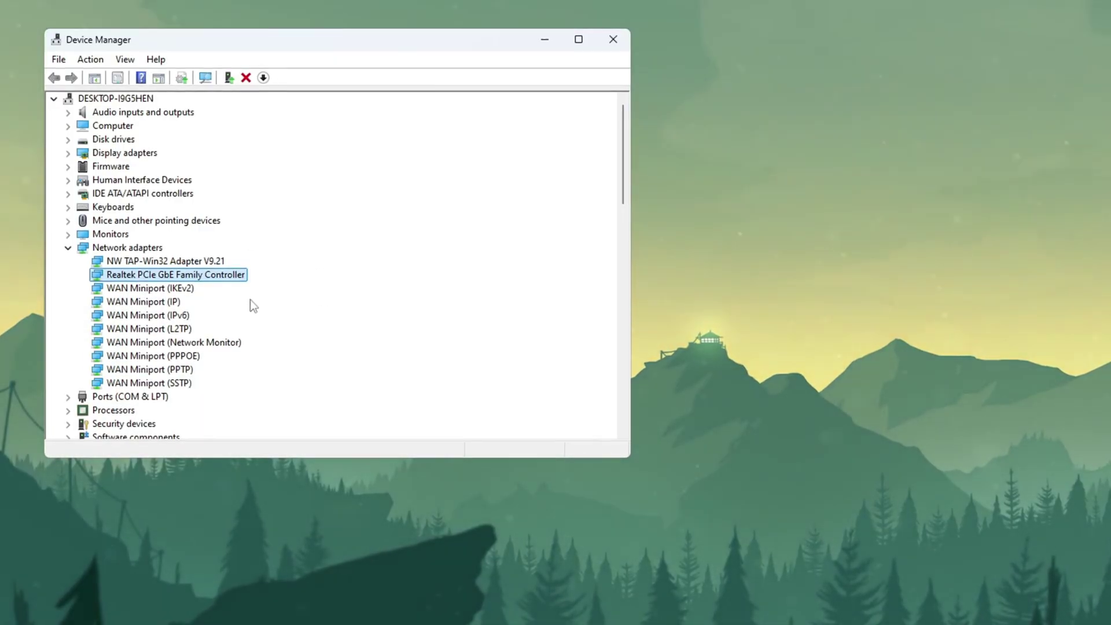
pyautogui.rightClick(173, 277)
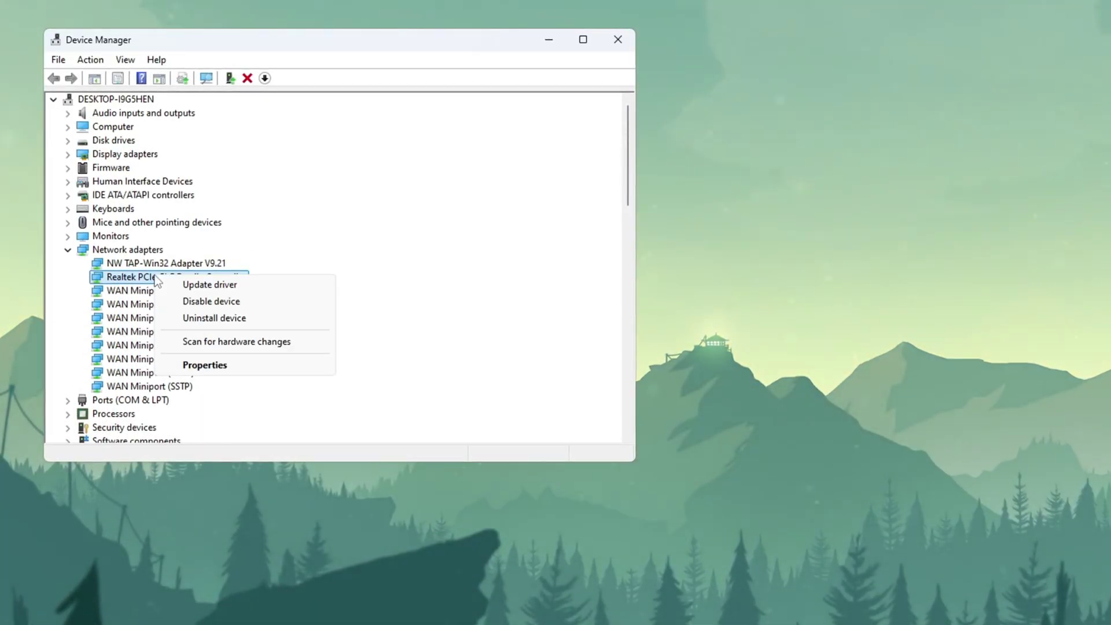
pyautogui.click(200, 285)
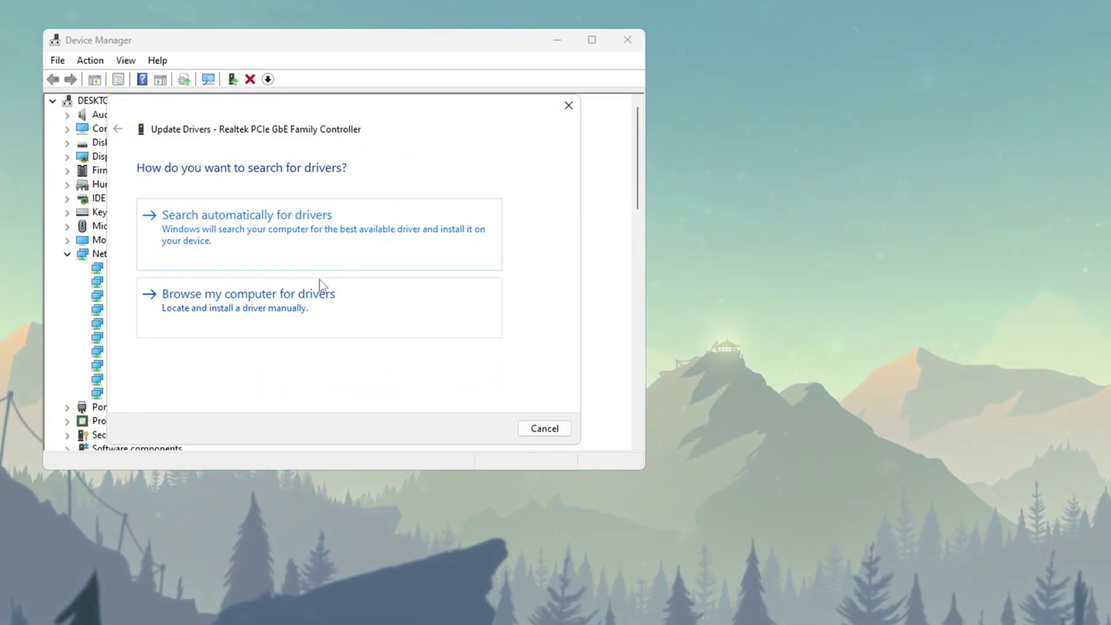
pyautogui.click(230, 239)
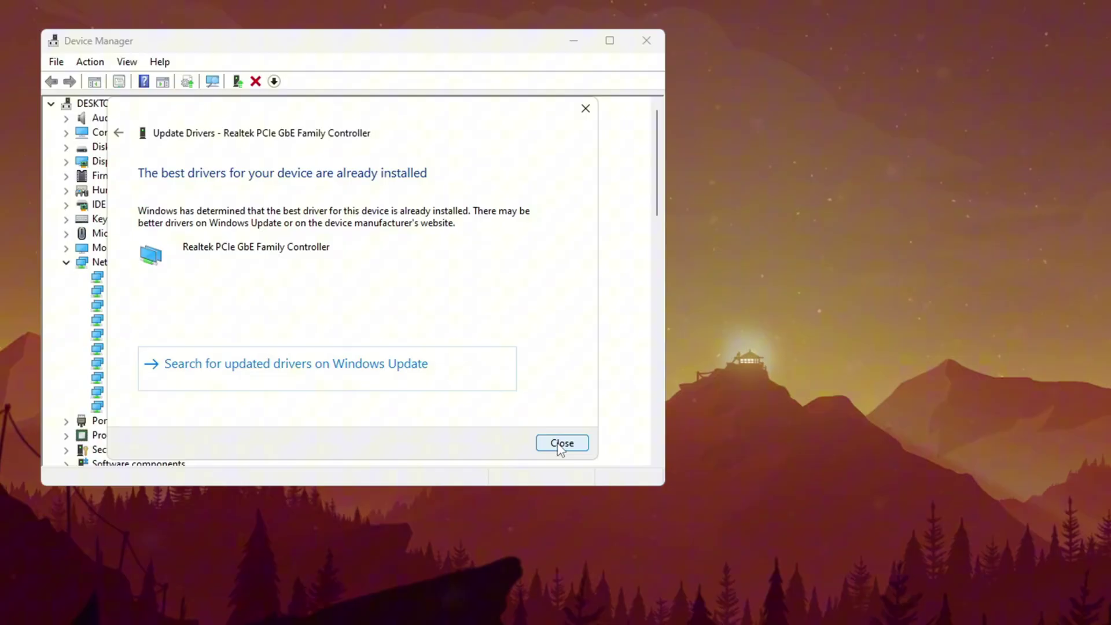
pyautogui.click(559, 441)
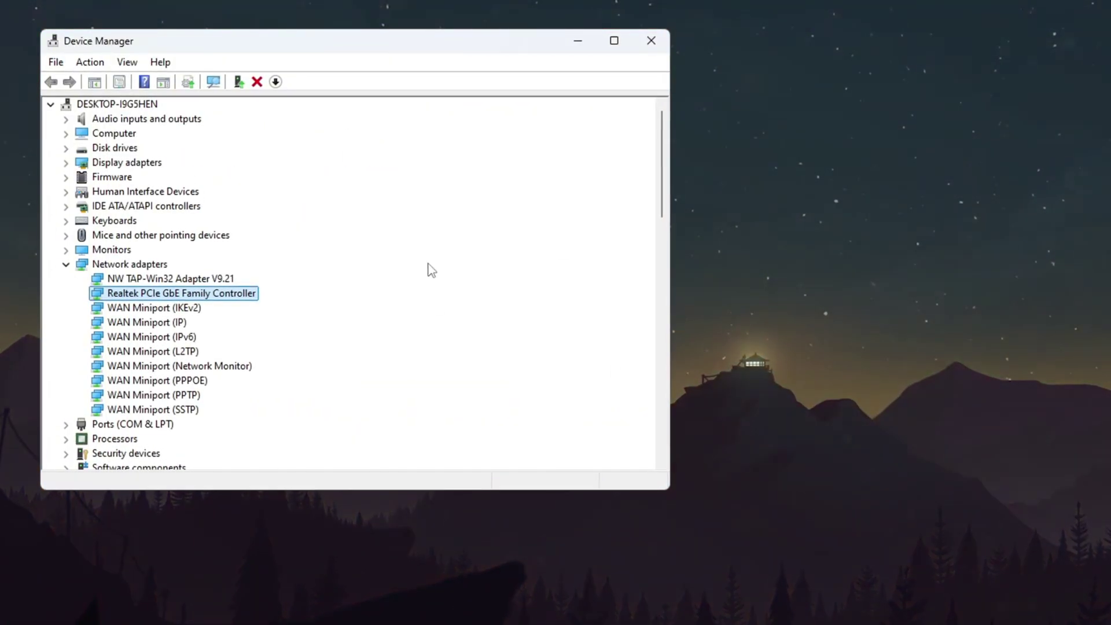
# Open the Realtek PCIe GbE Family Controller's properties and review its Power Management options
pyautogui.rightClick(142, 296)
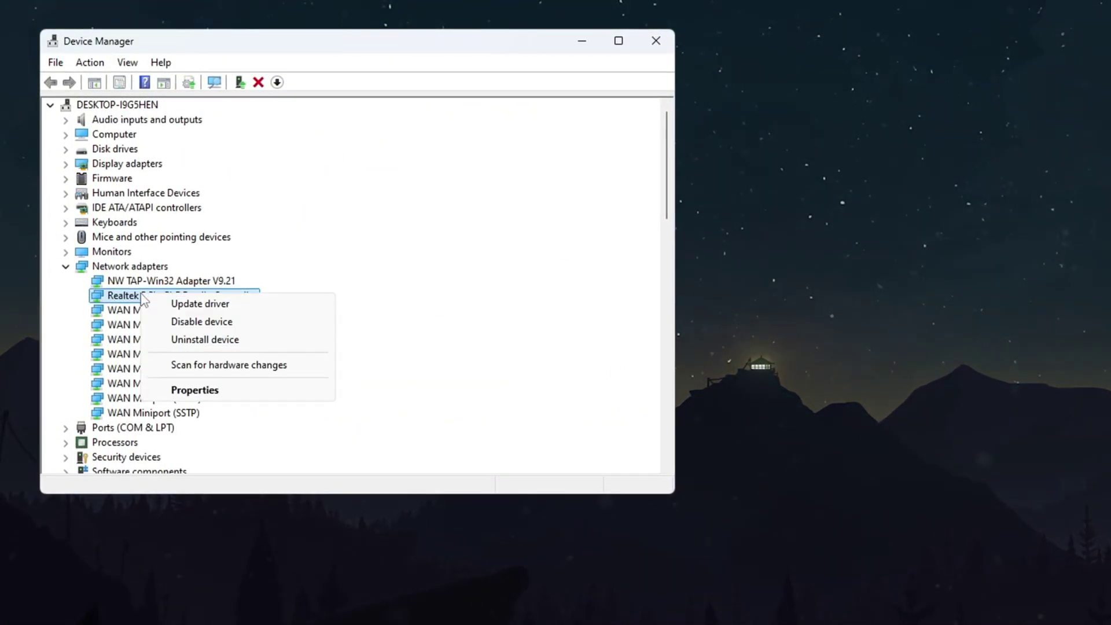
pyautogui.click(204, 393)
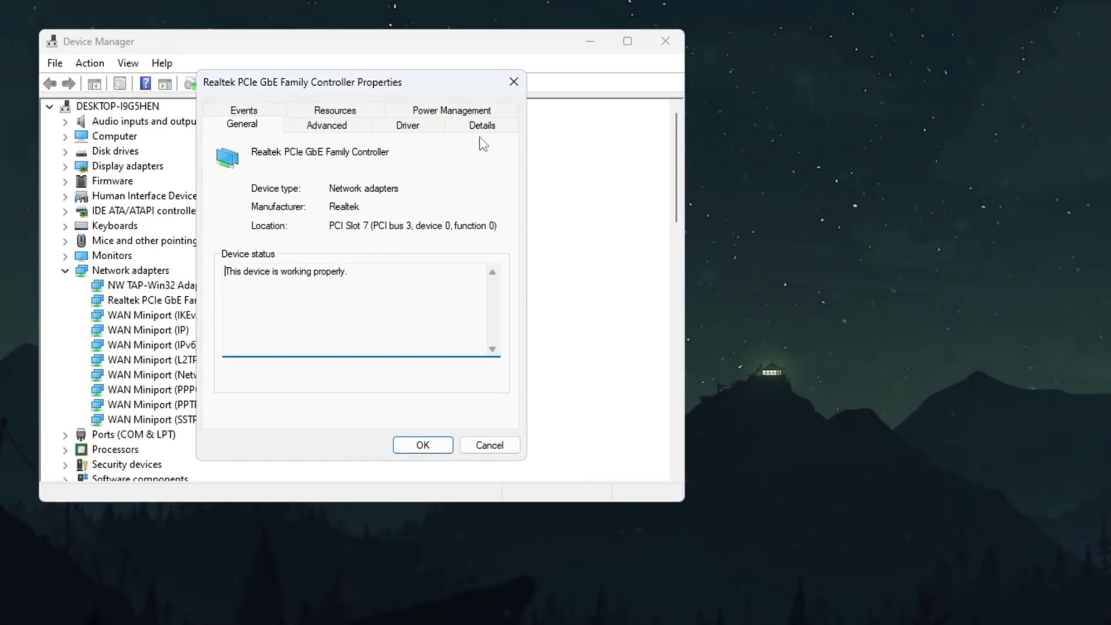
pyautogui.click(459, 114)
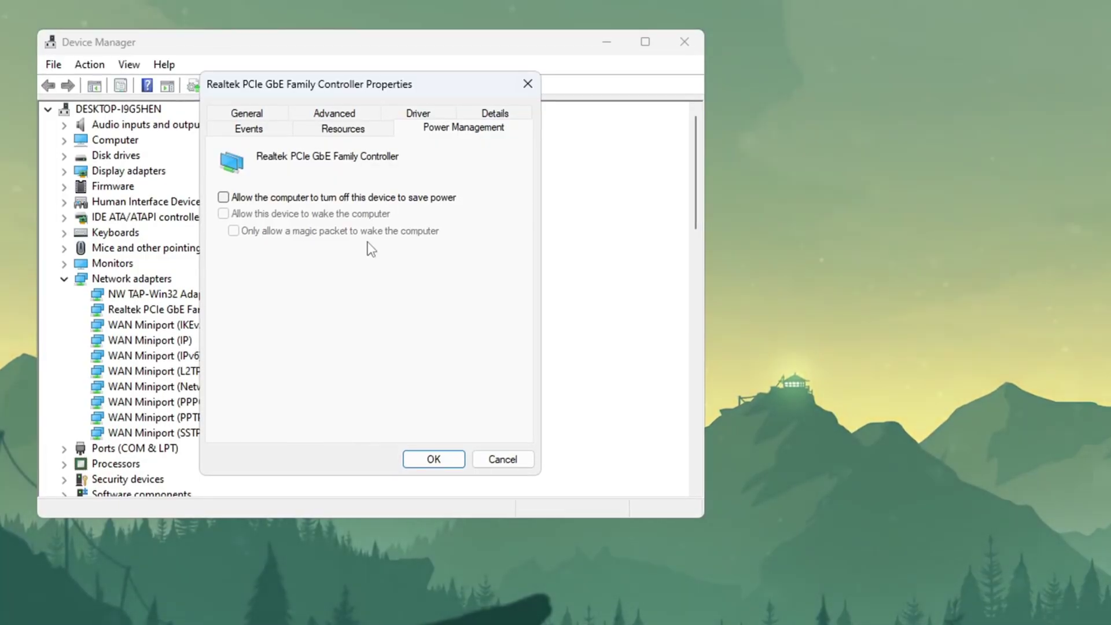
# Try Speed & Duplex at 1.0 Gbps Full Duplex, then revert it to Auto Negotiation
pyautogui.click(333, 115)
pyautogui.scroll(-7, 245, 269)
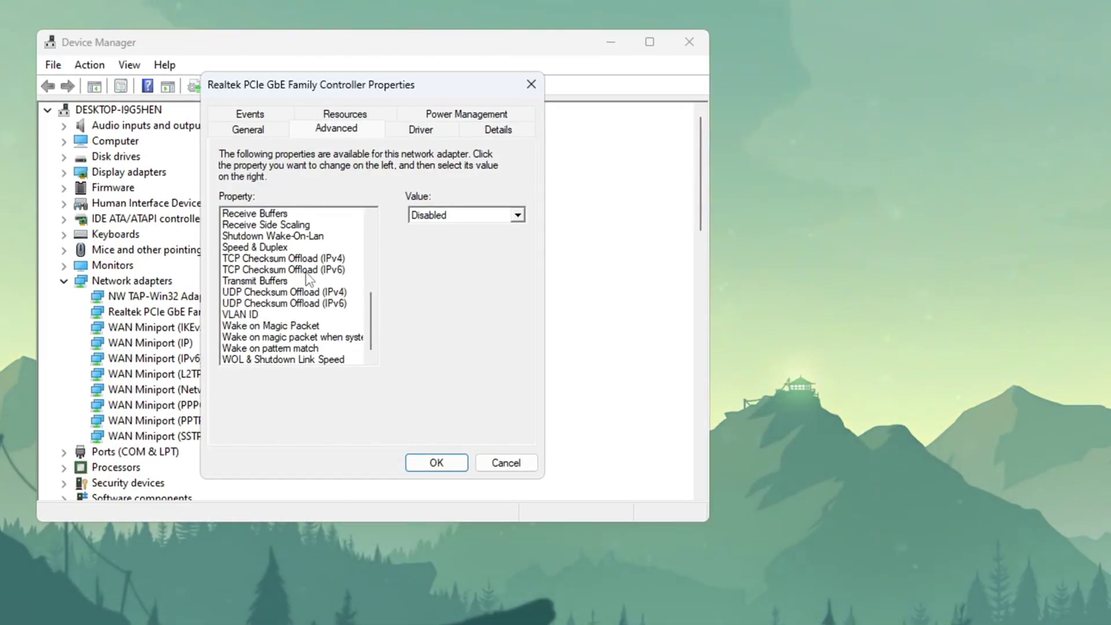
pyautogui.click(249, 247)
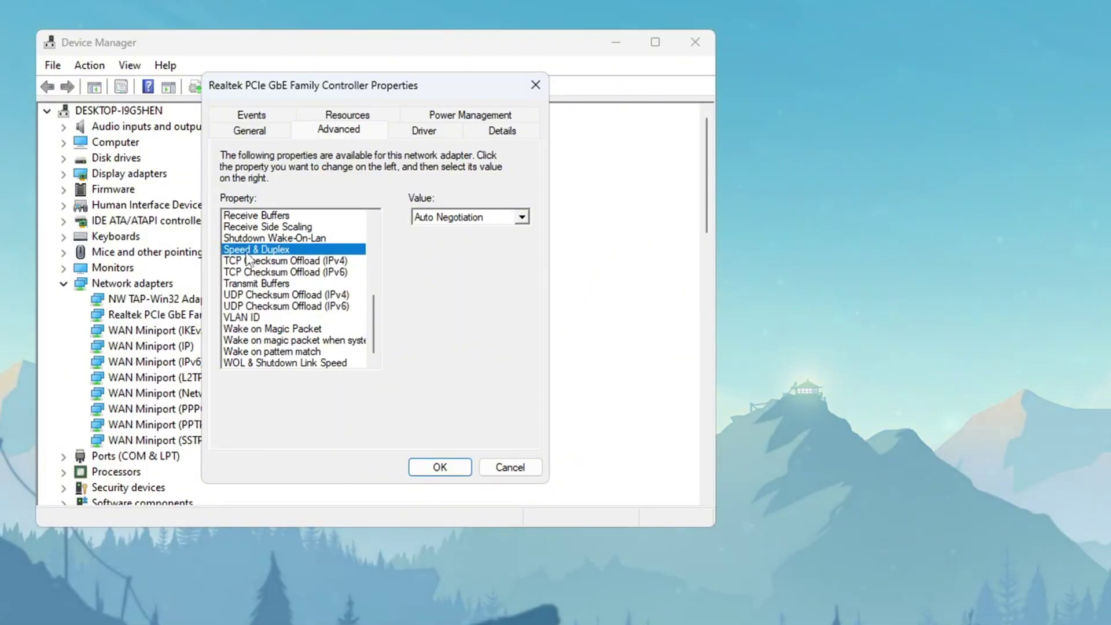
pyautogui.click(521, 217)
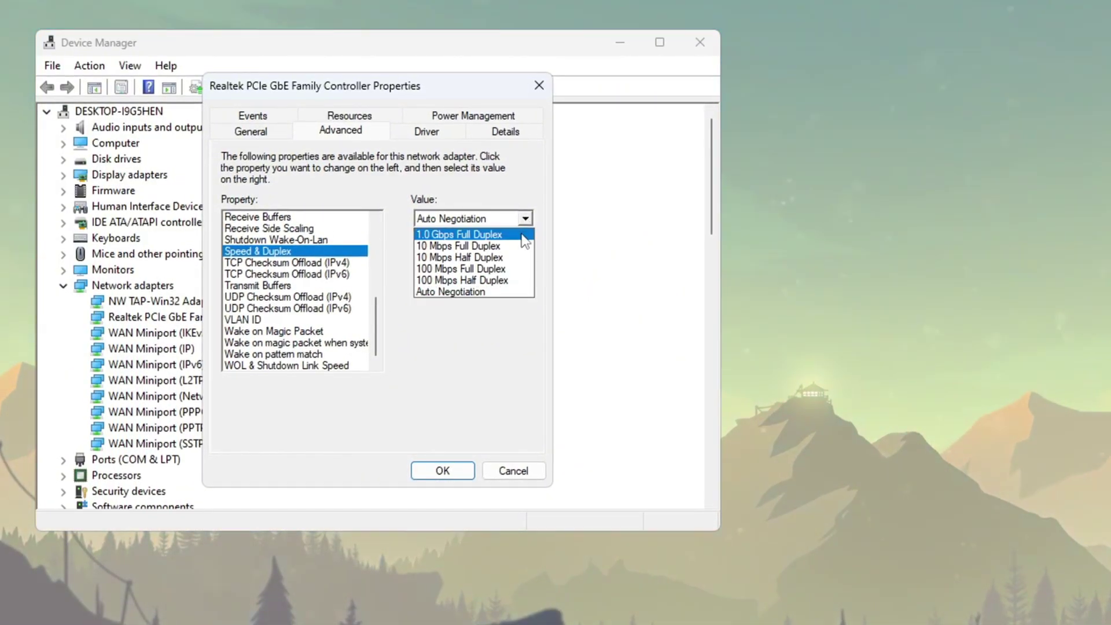
pyautogui.click(521, 235)
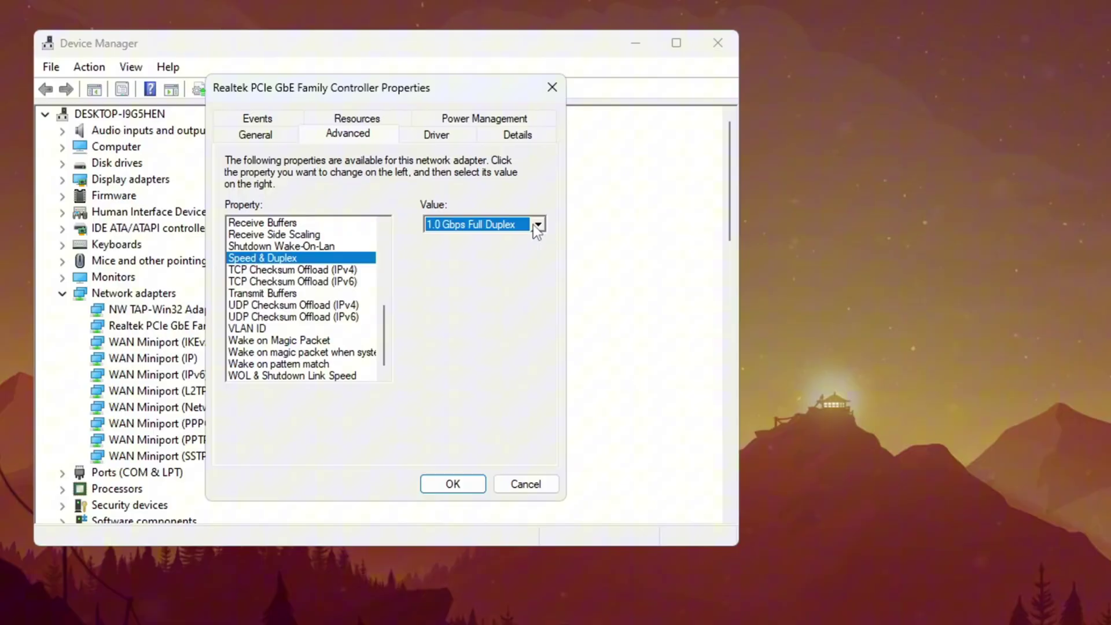
pyautogui.click(535, 223)
pyautogui.click(501, 301)
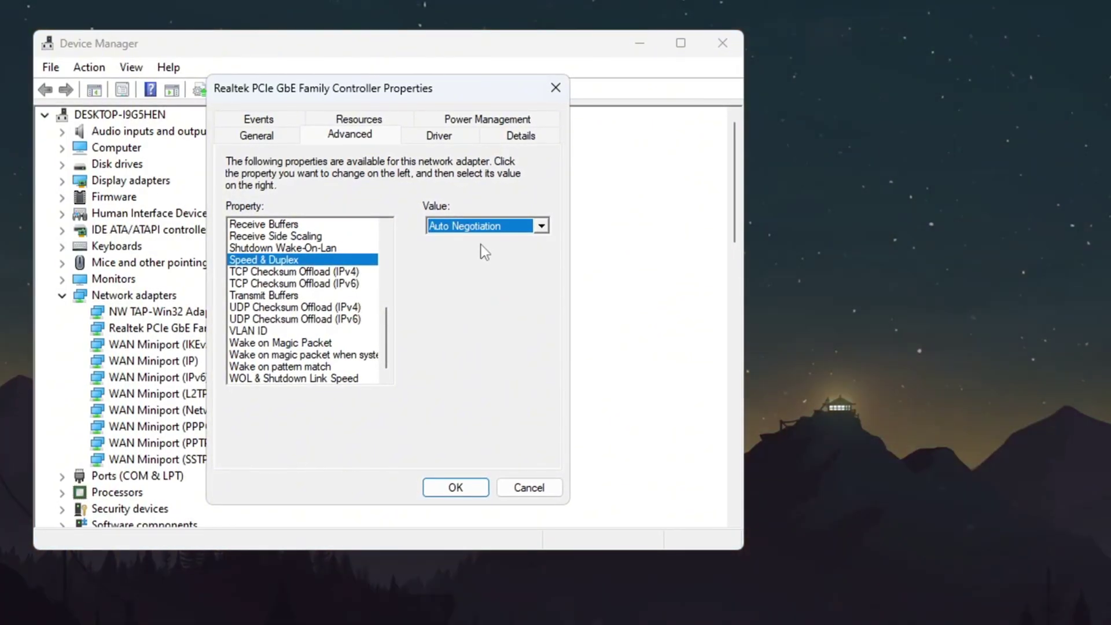
# Apply the adapter properties, then scroll through the blog's Recent Posts on Fortnite ping and FPS
pyautogui.click(466, 490)
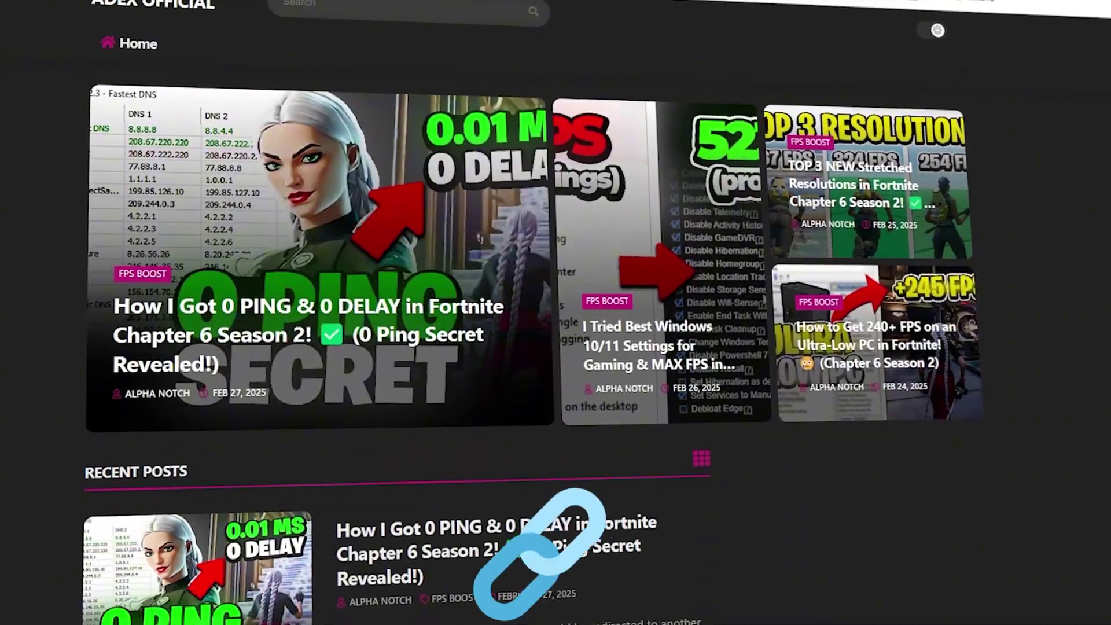
pyautogui.scroll(-10, 393, 313)
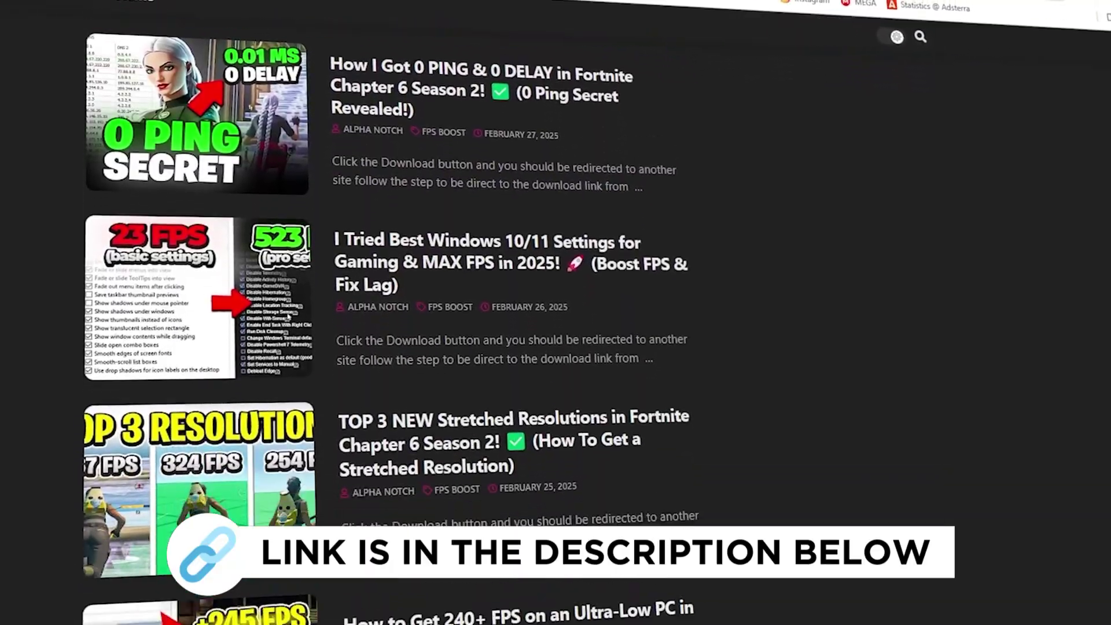
pyautogui.scroll(-5, 393, 312)
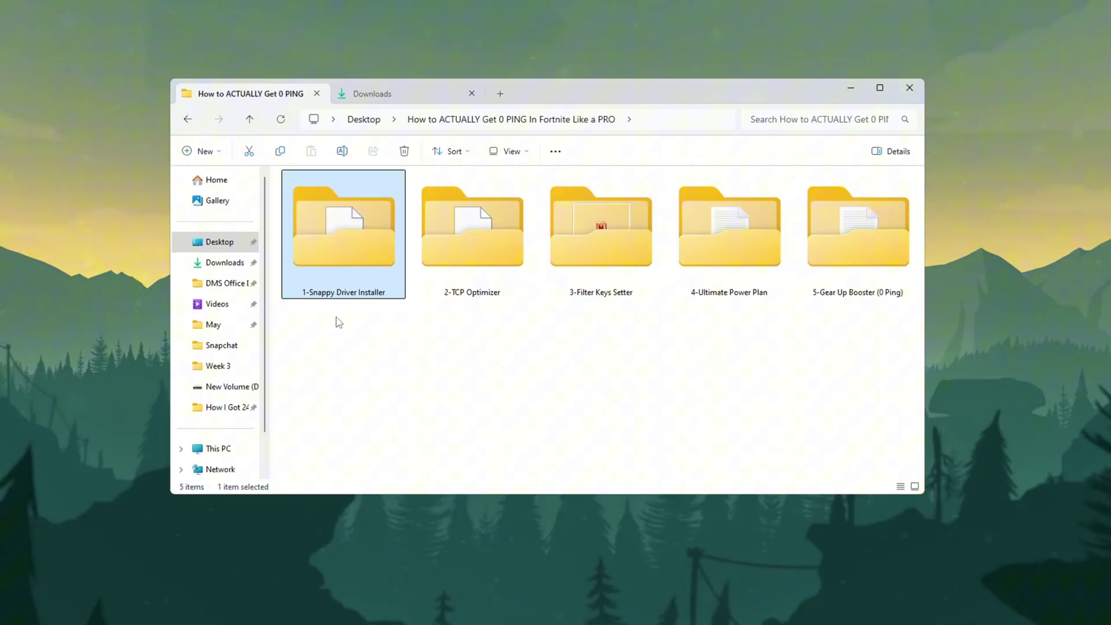
# In 1-Snappy Driver Installer, run SDI_auto.bat as administrator and maximize Snappy Driver Installer
pyautogui.doubleClick(360, 231)
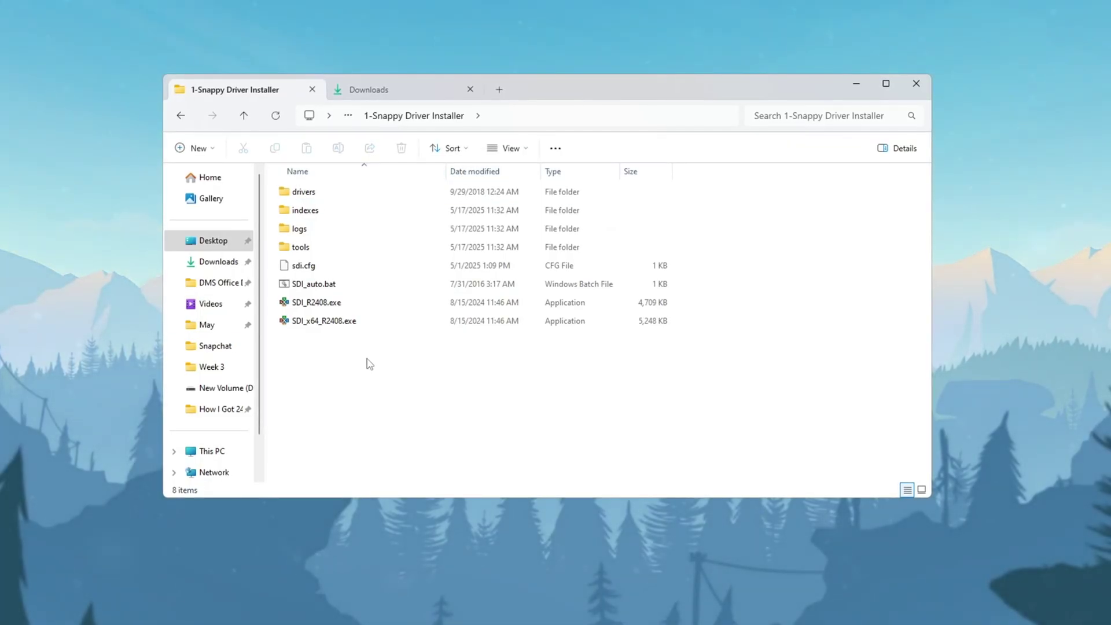
pyautogui.moveTo(366, 363); pyautogui.dragTo(446, 188)
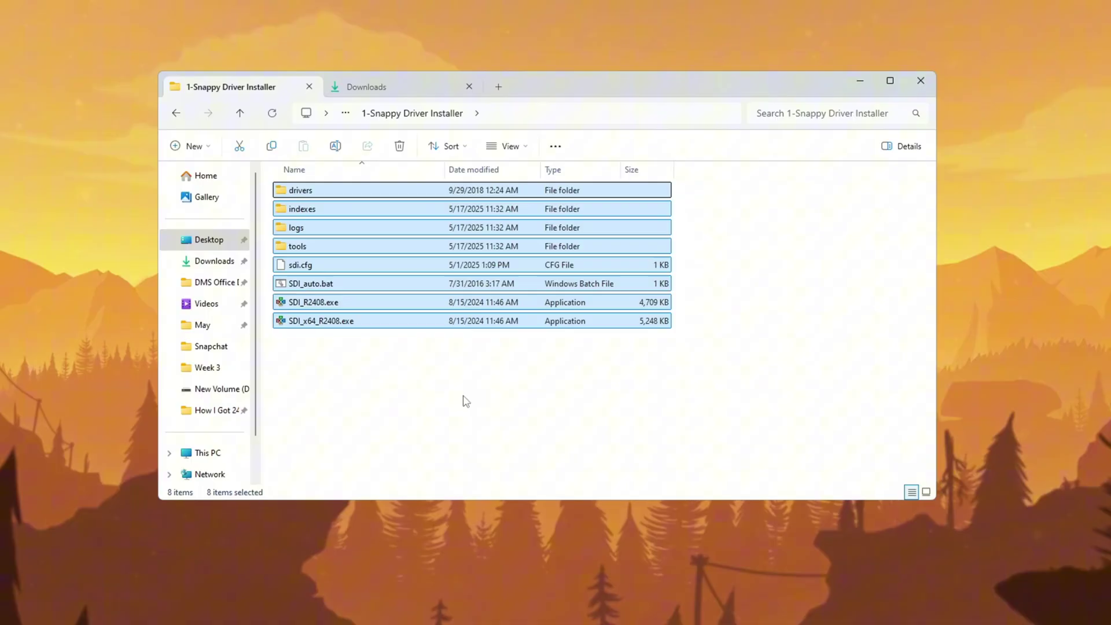
pyautogui.click(331, 286)
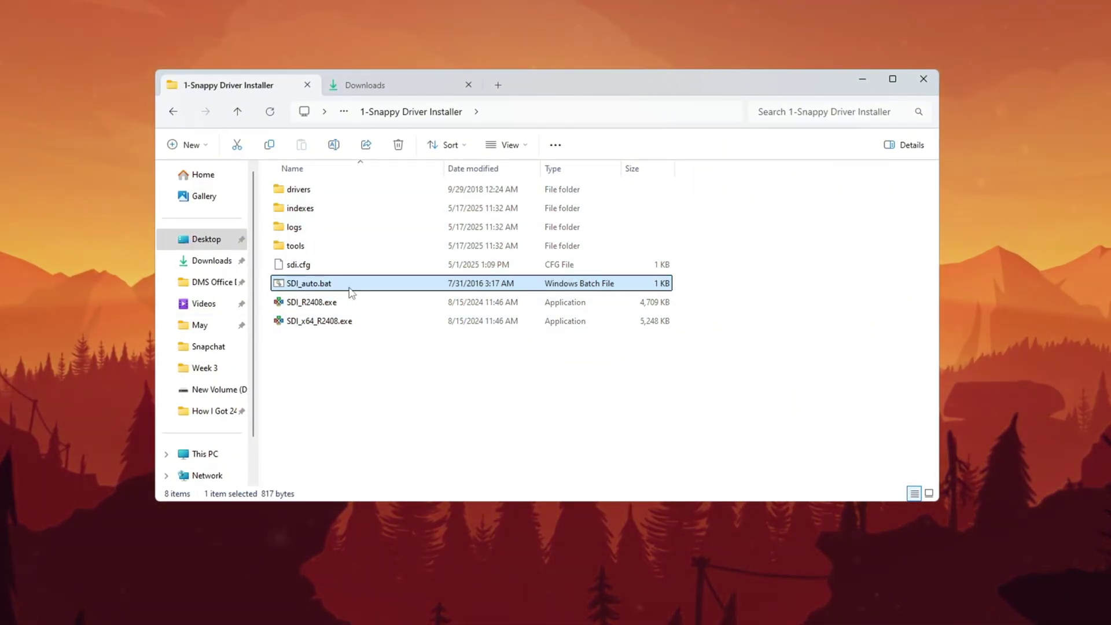
pyautogui.rightClick(311, 287)
pyautogui.click(359, 373)
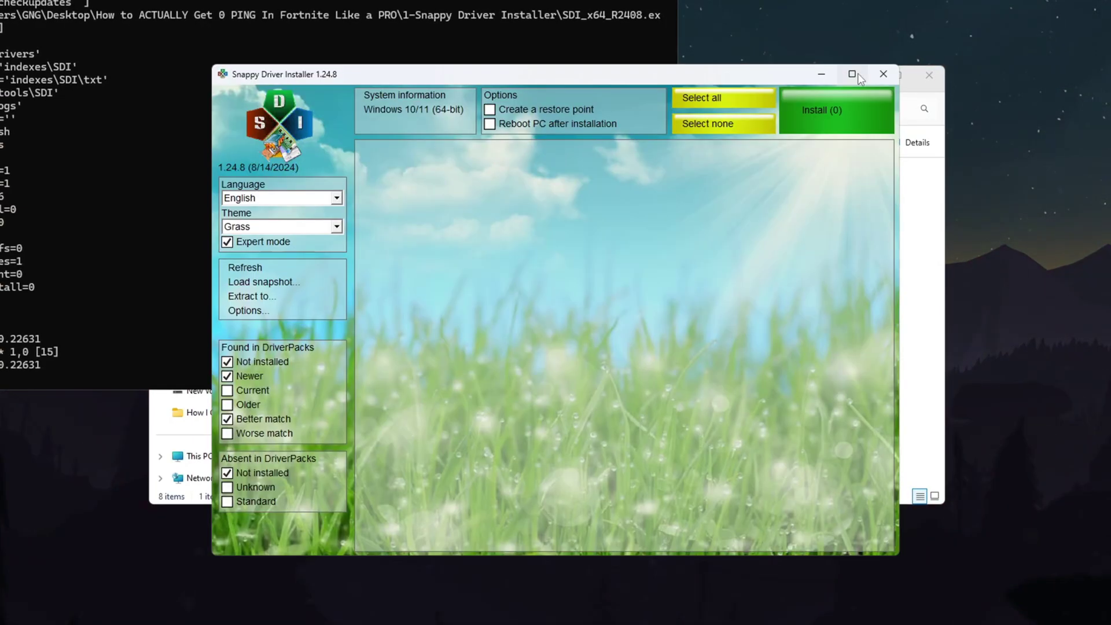
pyautogui.click(858, 73)
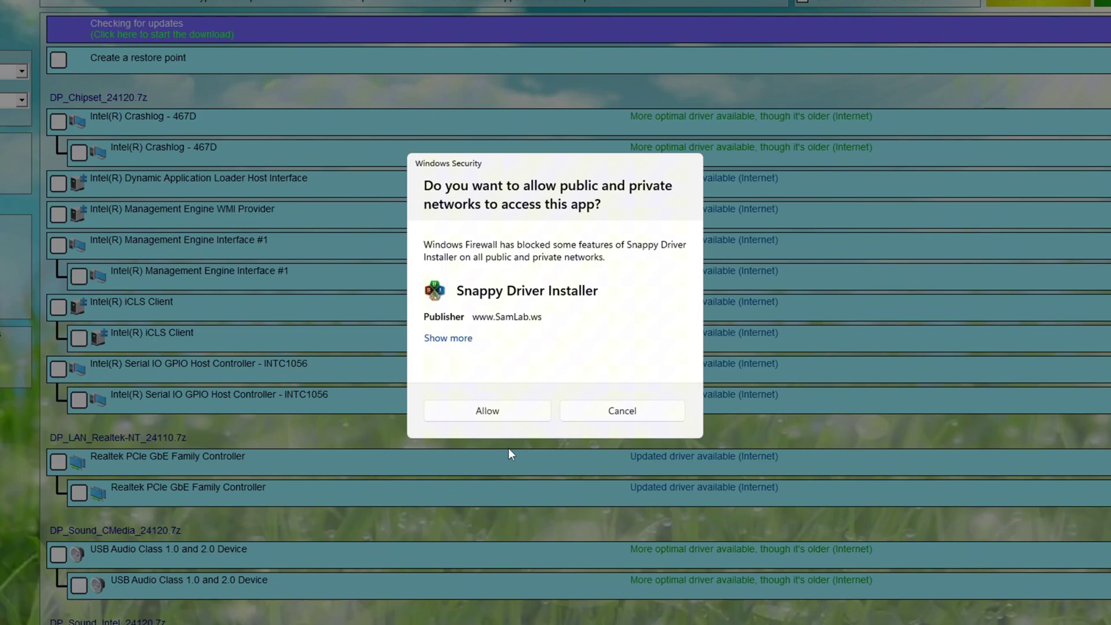
# Allow Snappy Driver Installer through the firewall and scroll to updates like Realtek PCIe GbE Family Controller
pyautogui.click(493, 412)
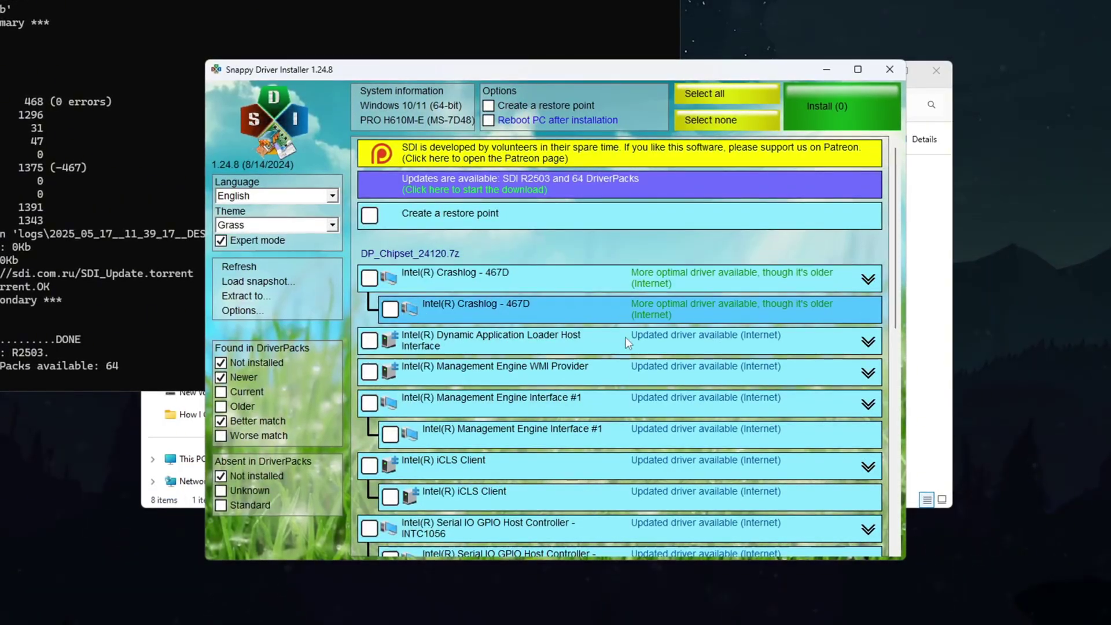
pyautogui.scroll(-1, 575, 366)
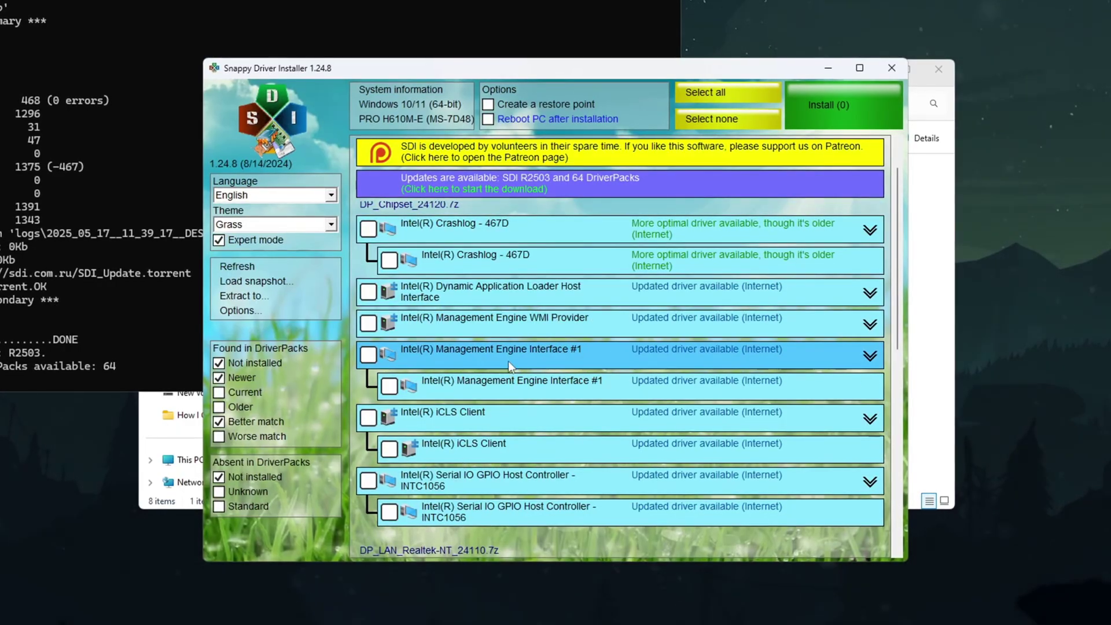
pyautogui.scroll(-3, 508, 360)
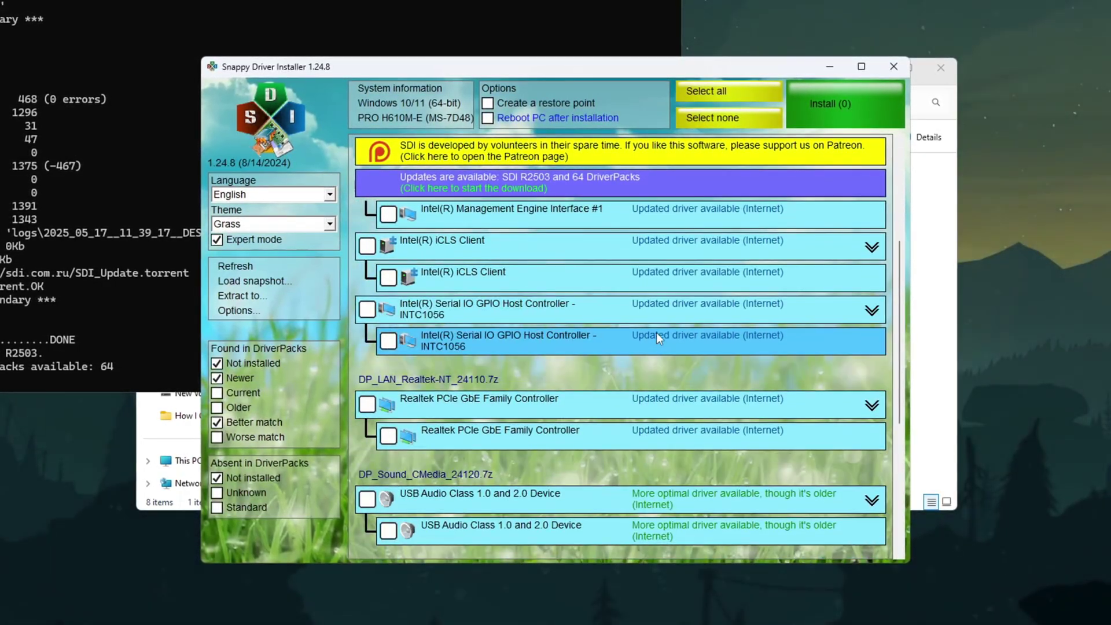
pyautogui.scroll(-1, 657, 332)
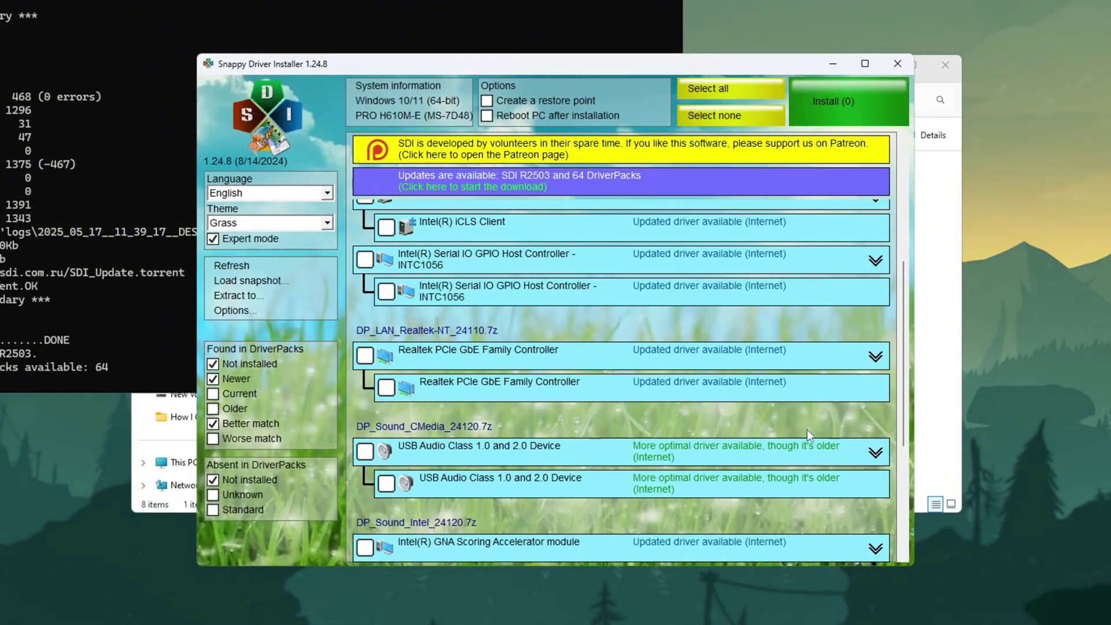
pyautogui.scroll(-1, 807, 430)
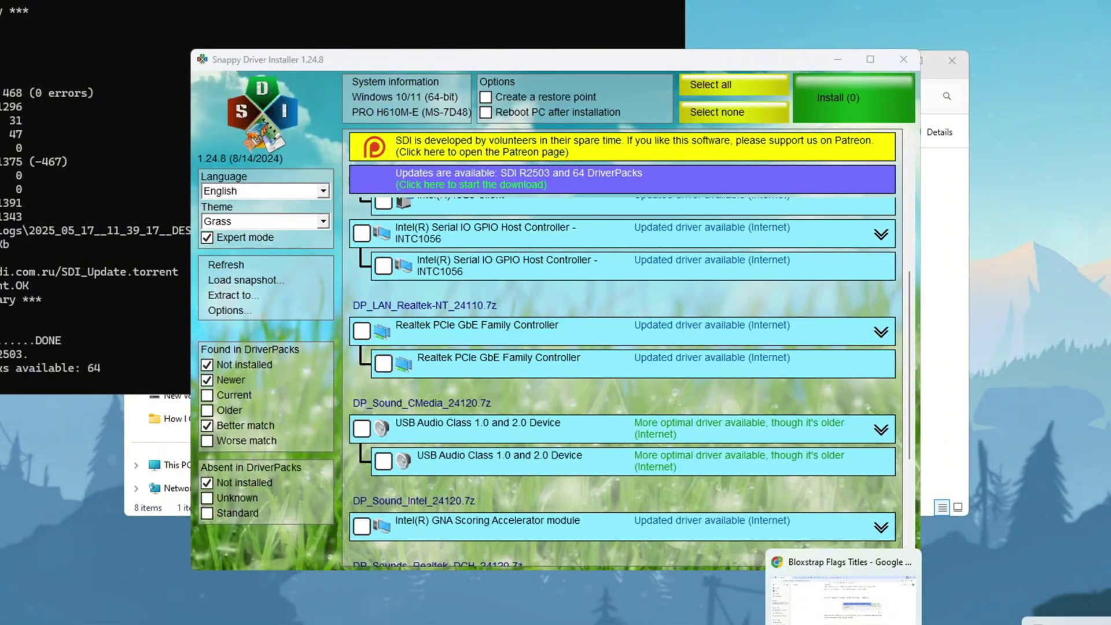
pyautogui.hotkey('ctrl', 'shift', 'Escape')
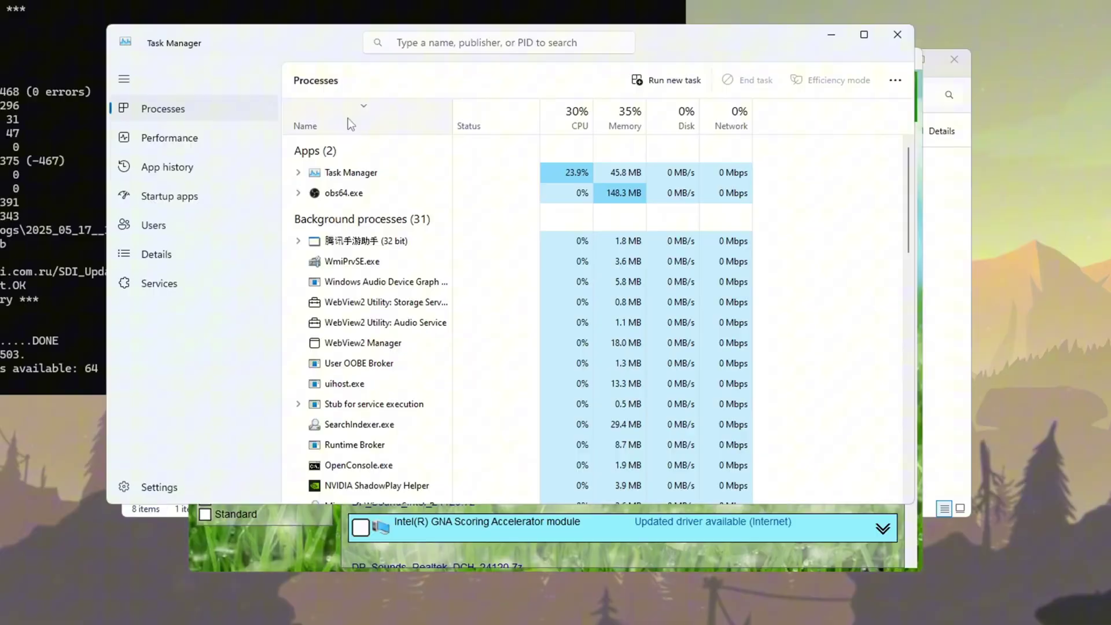
pyautogui.click(174, 139)
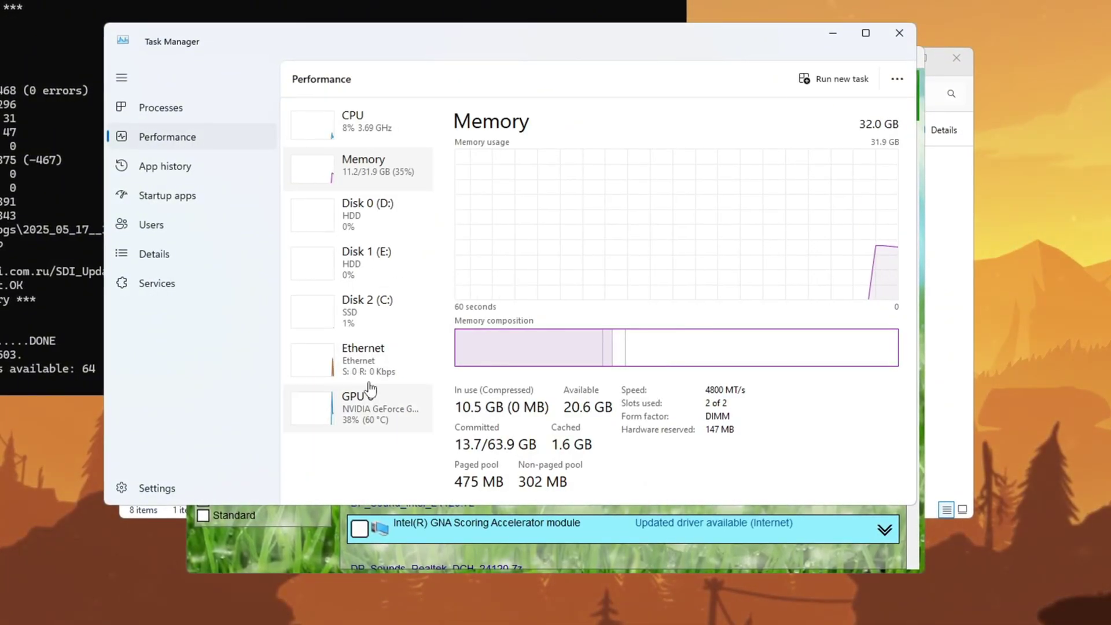
pyautogui.click(364, 366)
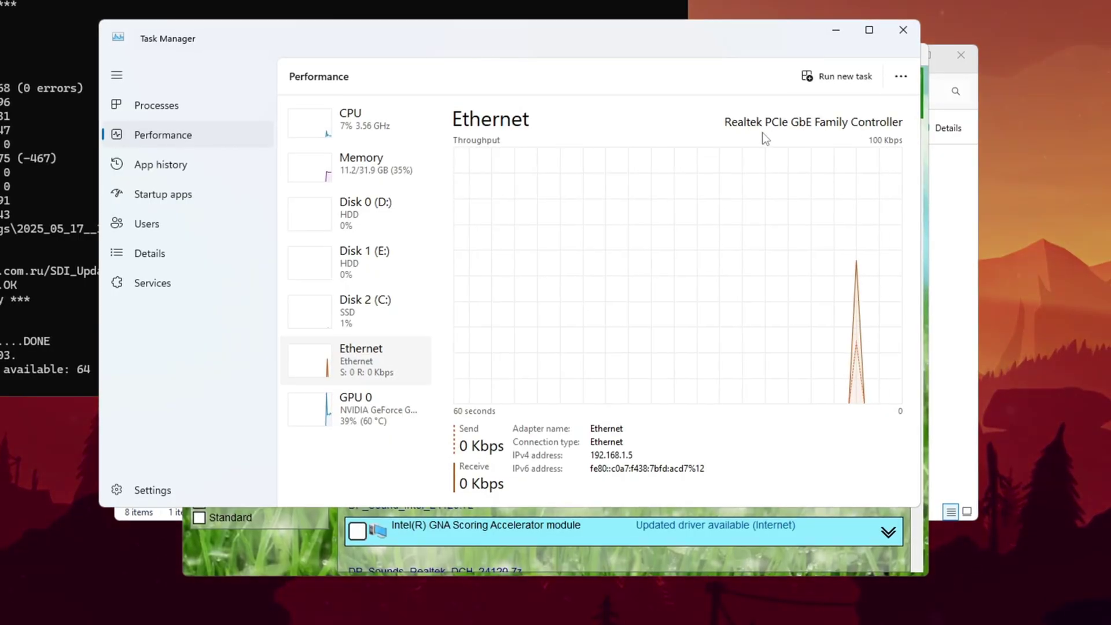
pyautogui.click(903, 29)
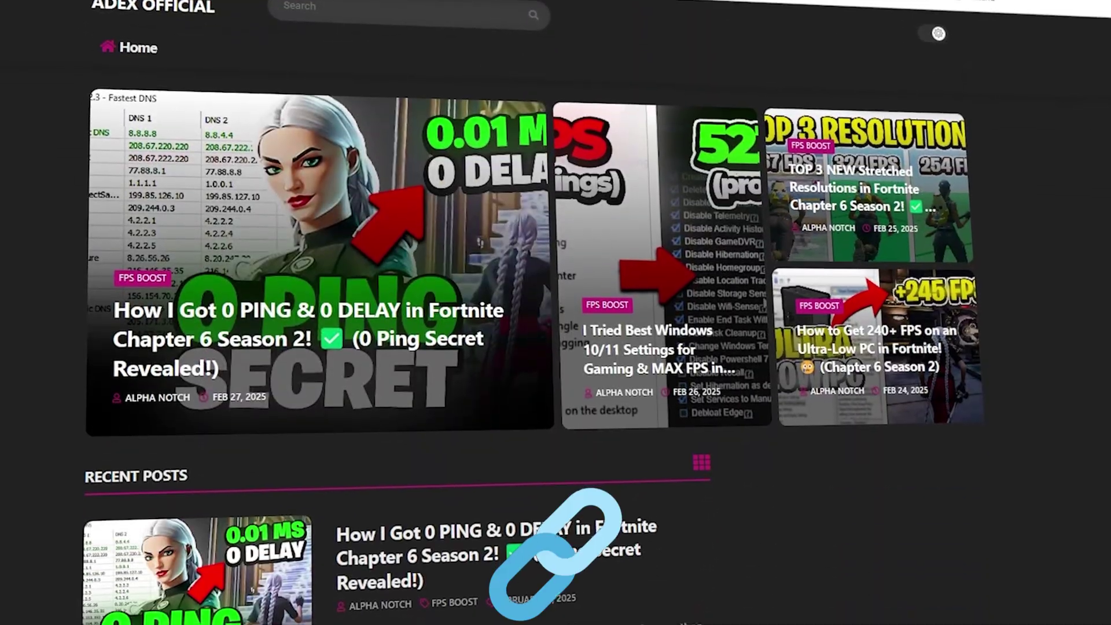
# Scroll to and open the 2-TCP Optimizer folder, then right-click TCPOptimizer.exe
pyautogui.scroll(-8, 521, 313)
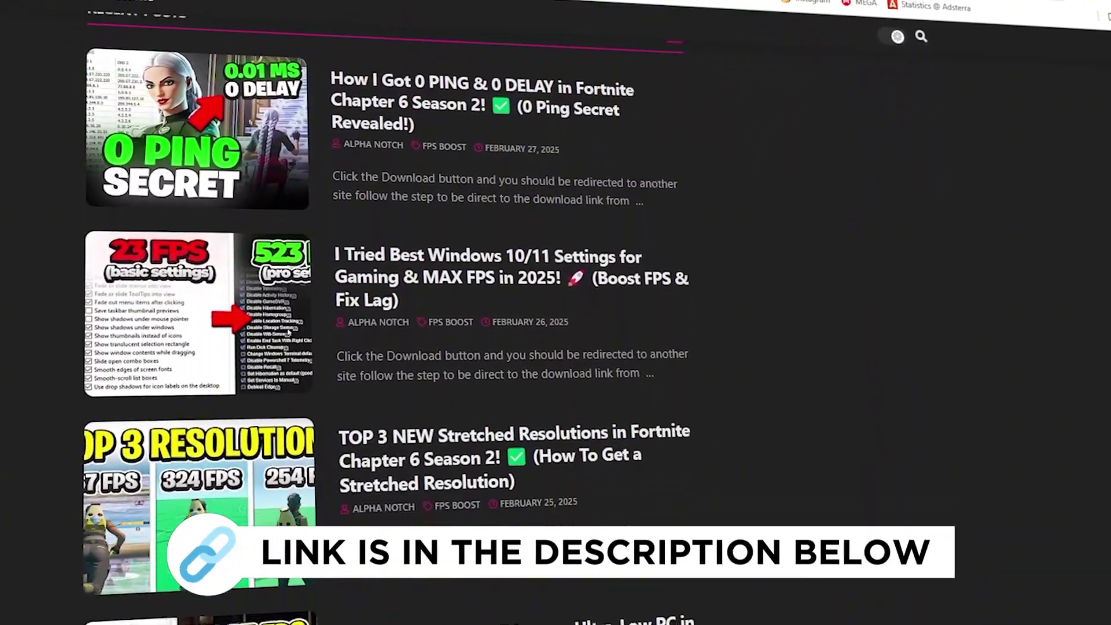
pyautogui.scroll(-8, 288, 333)
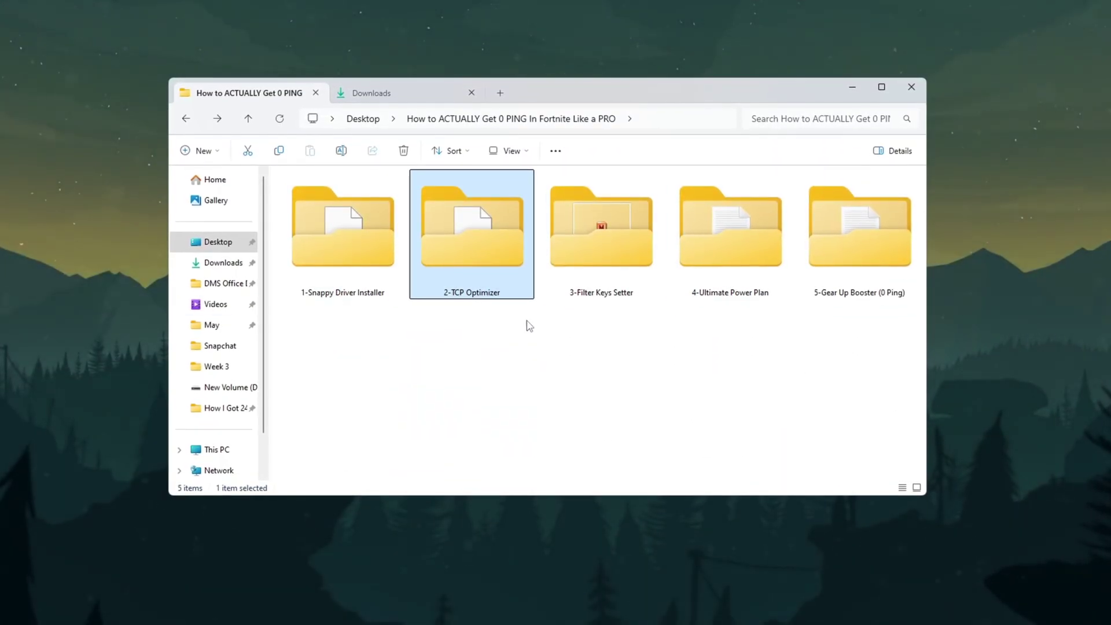
pyautogui.doubleClick(502, 262)
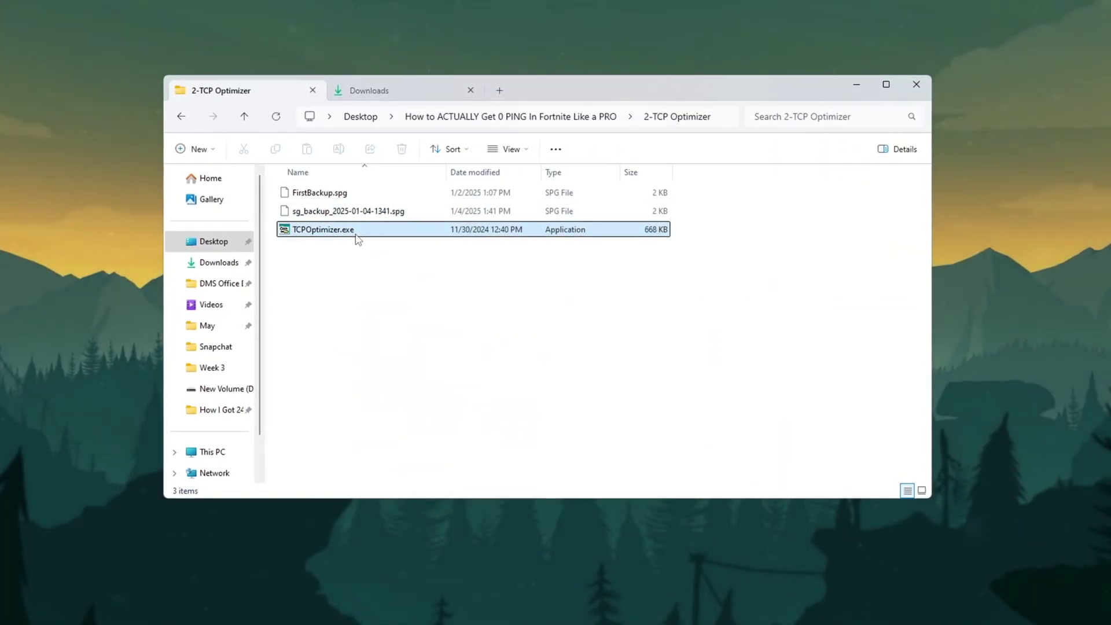
pyautogui.rightClick(350, 234)
# Launch TCP Optimizer, minimize Explorer, and pick the Realtek PCIe GbE Family Controller adapter
pyautogui.click(403, 317)
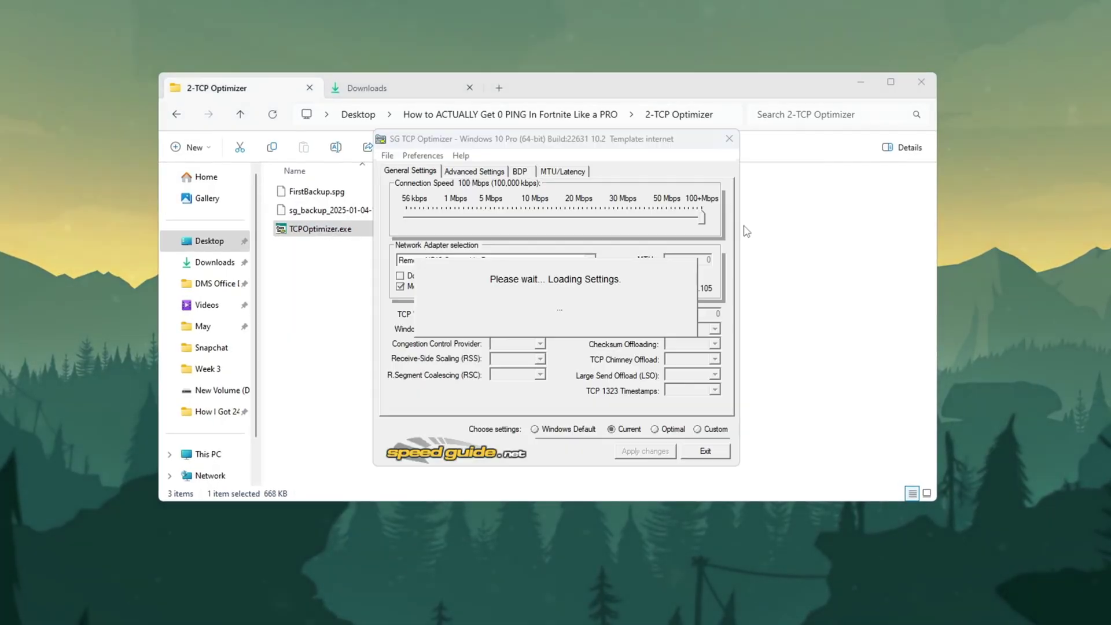
pyautogui.click(863, 81)
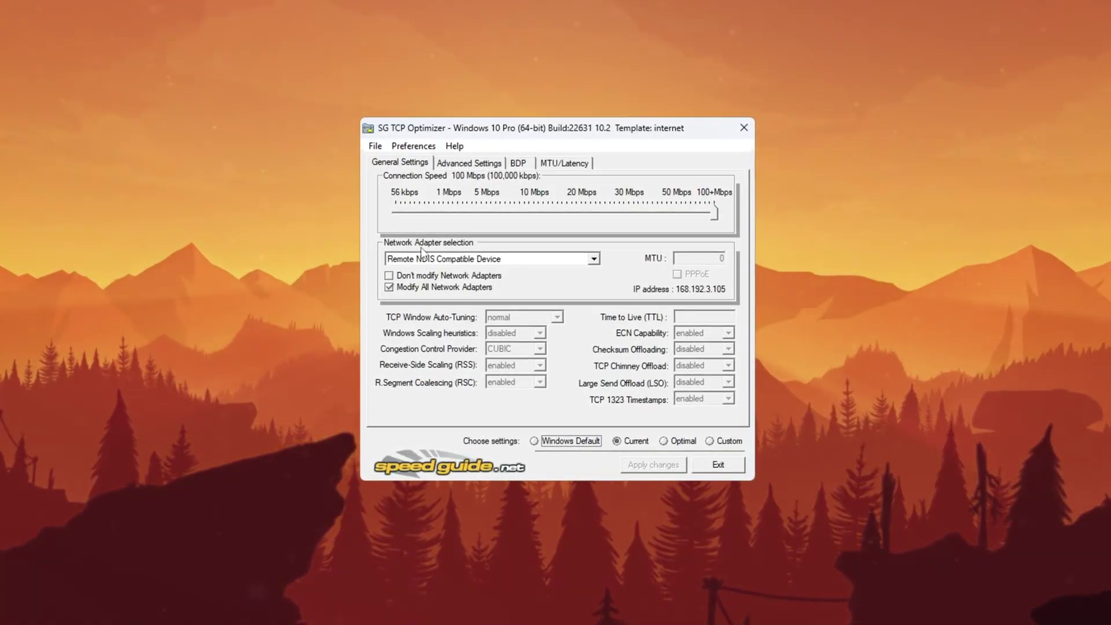
pyautogui.click(594, 260)
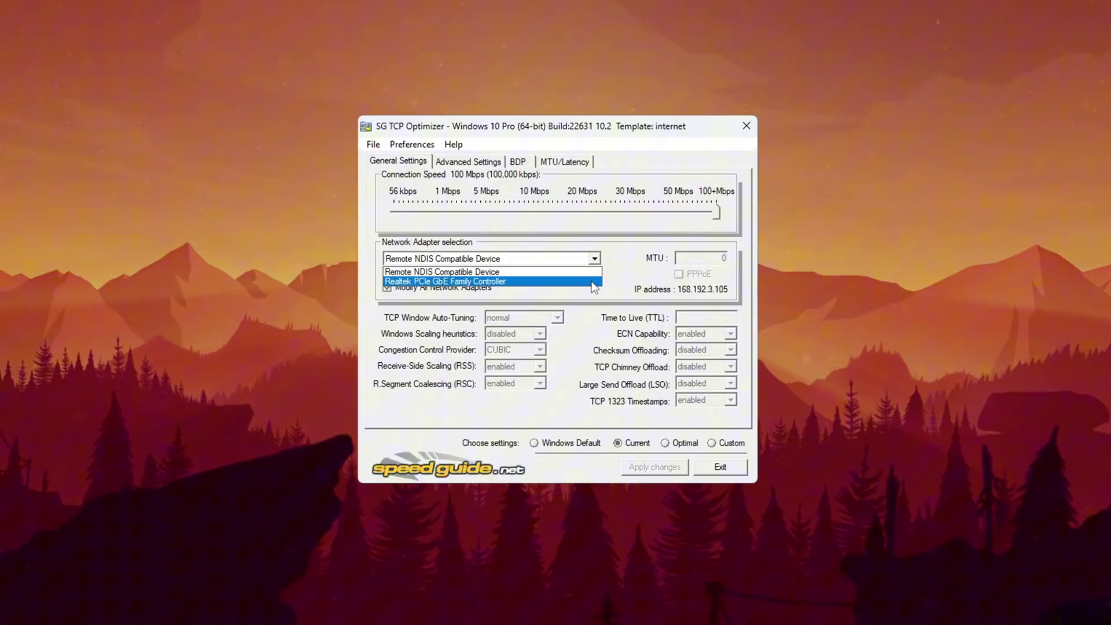
pyautogui.click(445, 281)
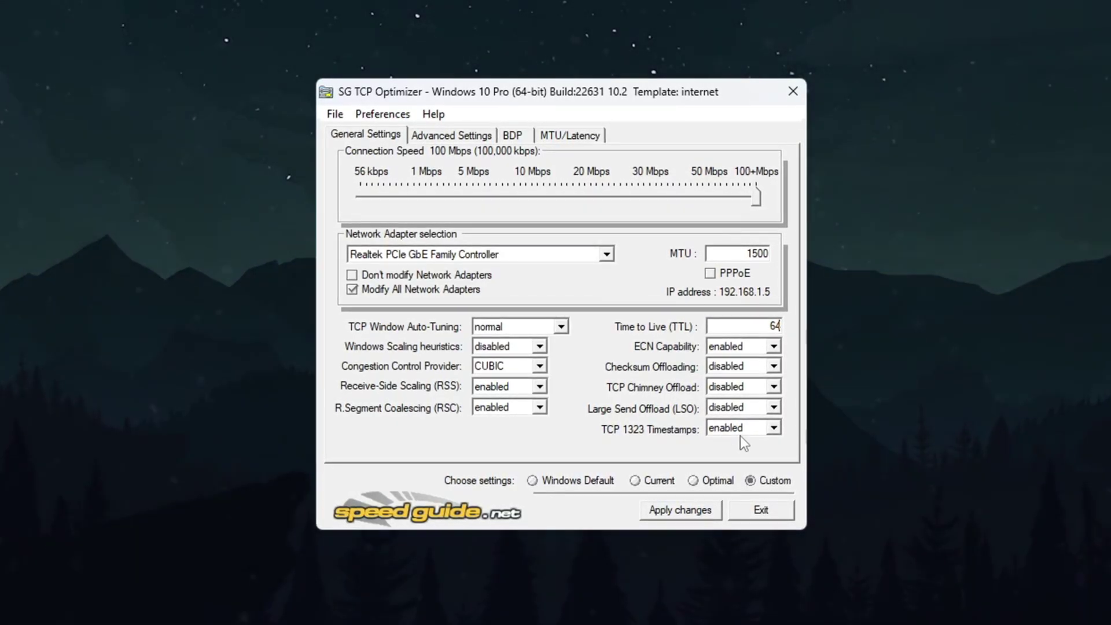
# In Advanced Settings, check LocalPriority 4, HostPriority 5 and the RTO values
pyautogui.click(472, 134)
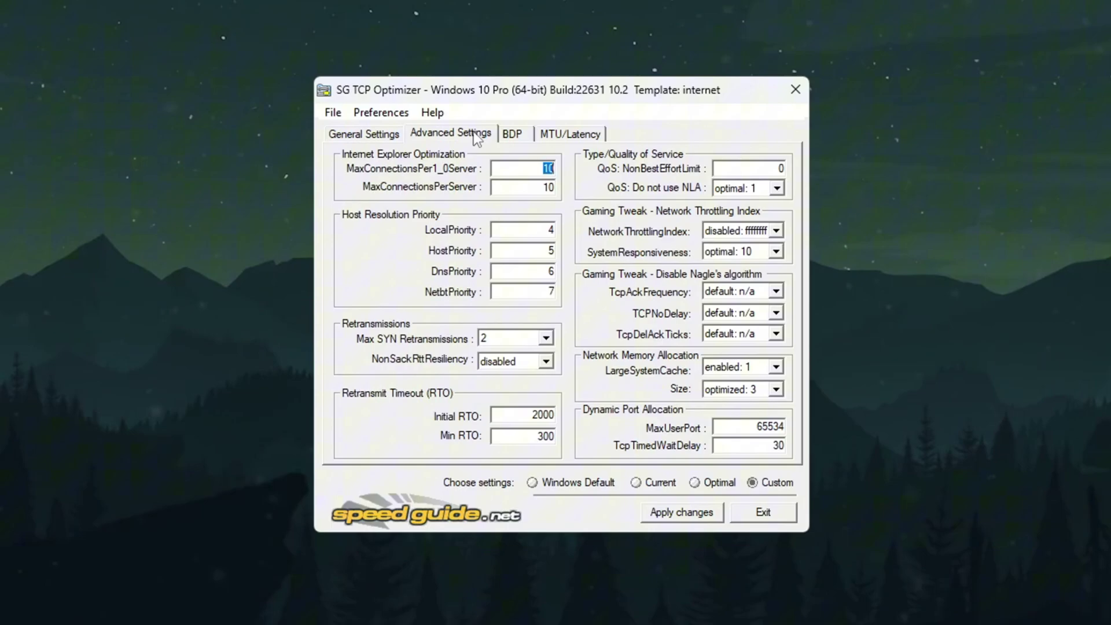
pyautogui.press('Left')
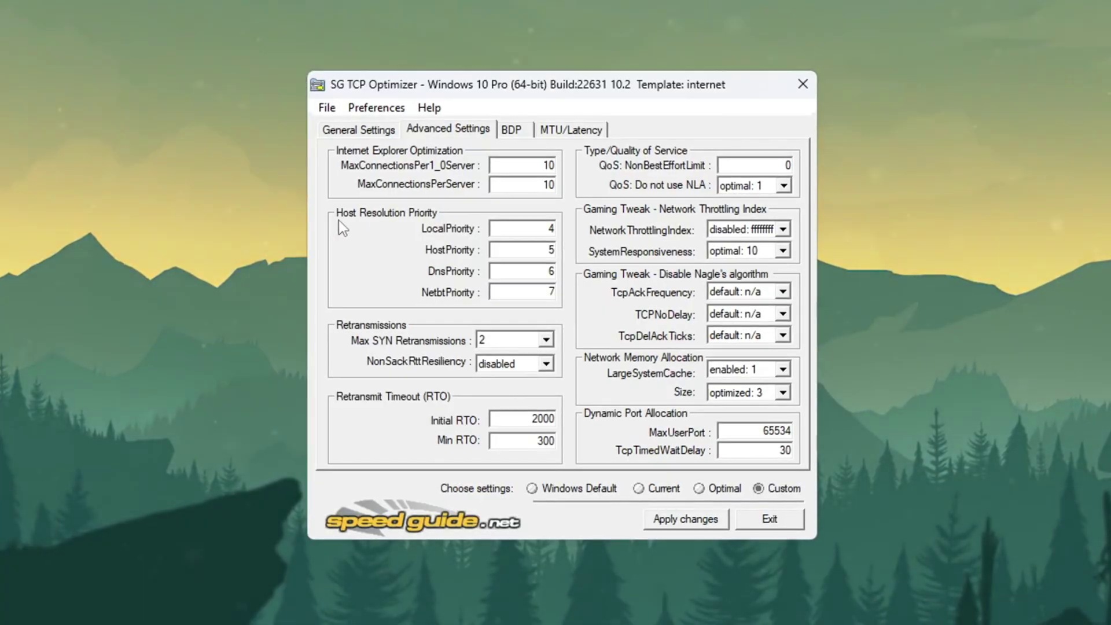
pyautogui.doubleClick(499, 228)
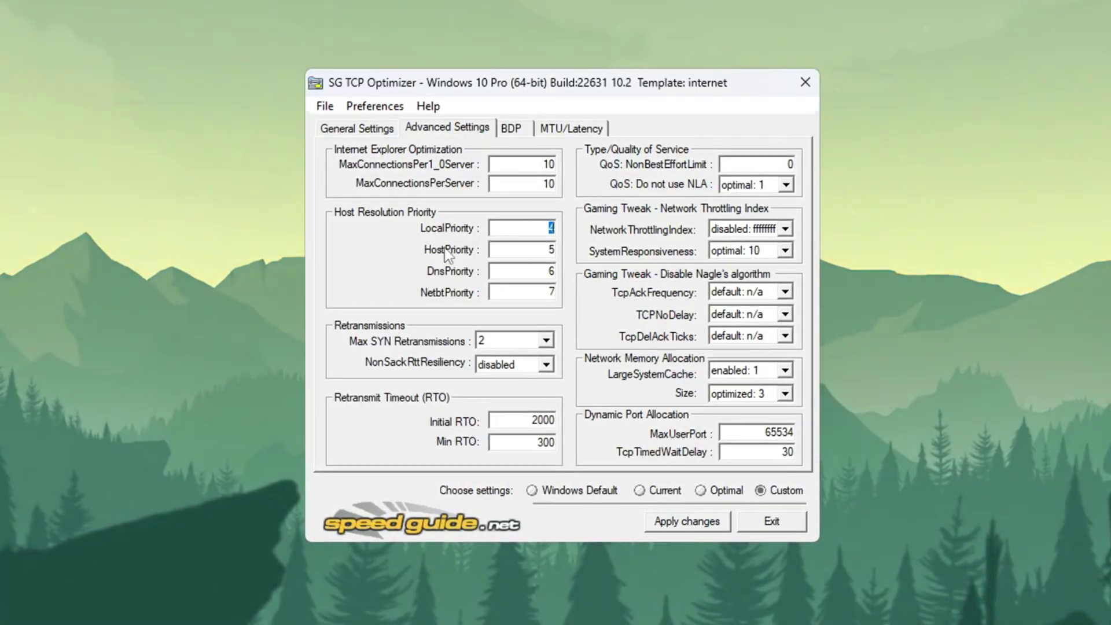
pyautogui.doubleClick(555, 247)
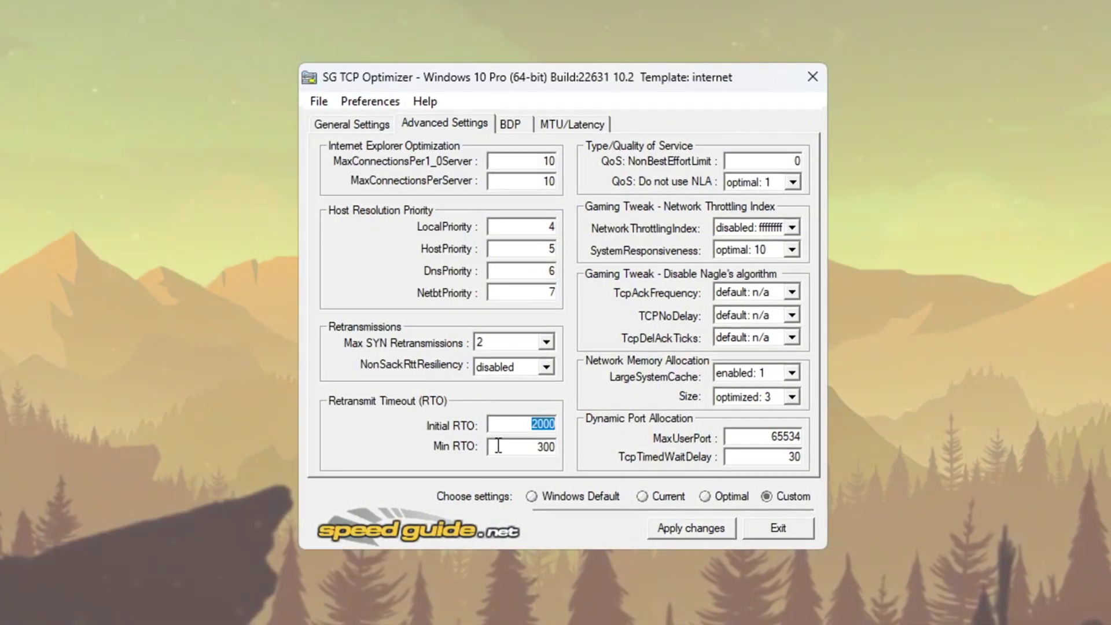
pyautogui.press('Tab')
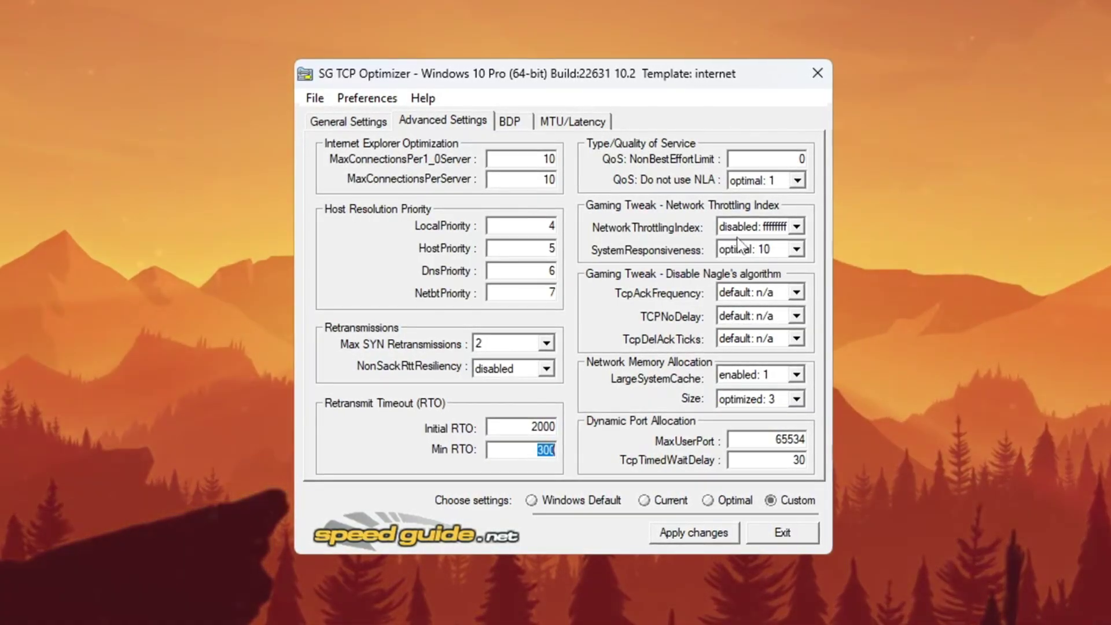
# Set SystemResponsiveness to gaming: 0, note MaxUserPort 65534 and TcpTimedWaitDelay 30, and apply changes
pyautogui.click(797, 249)
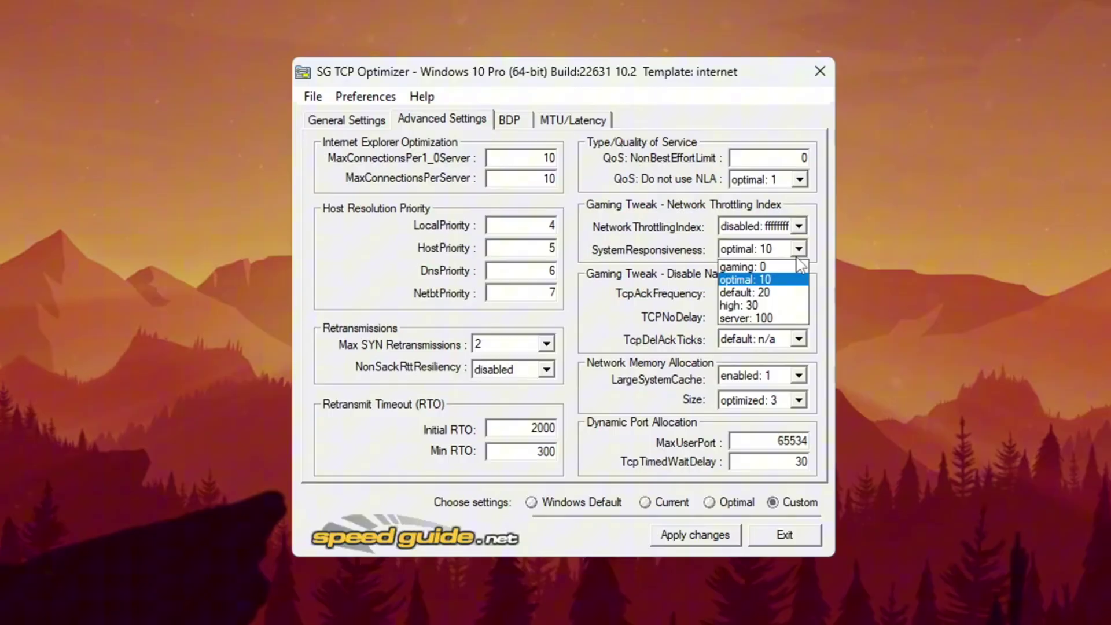
pyautogui.click(789, 272)
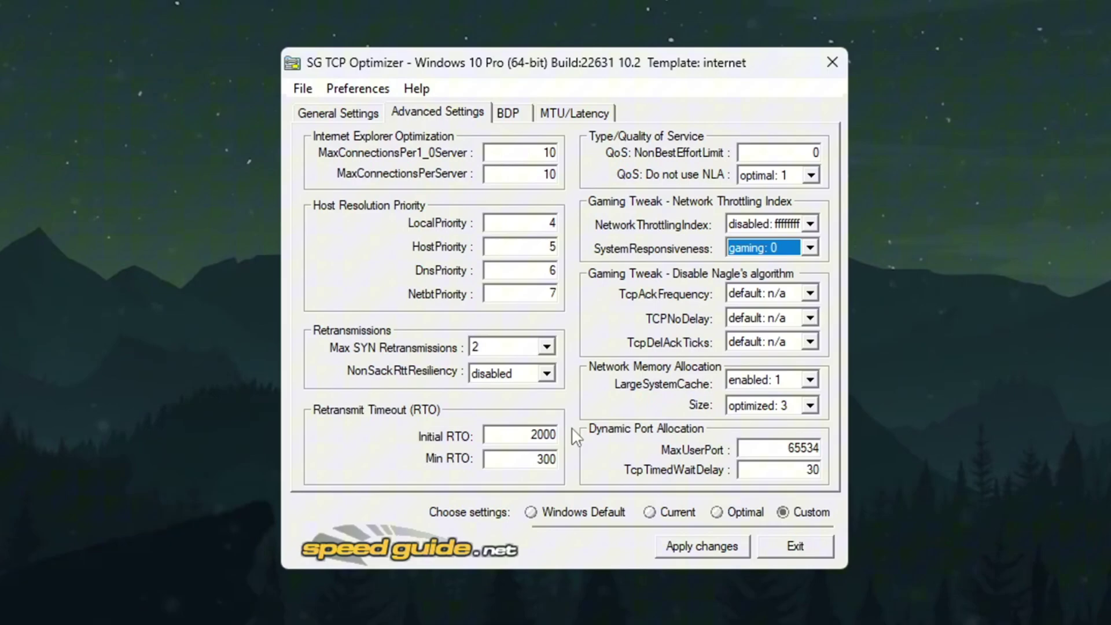
pyautogui.doubleClick(805, 449)
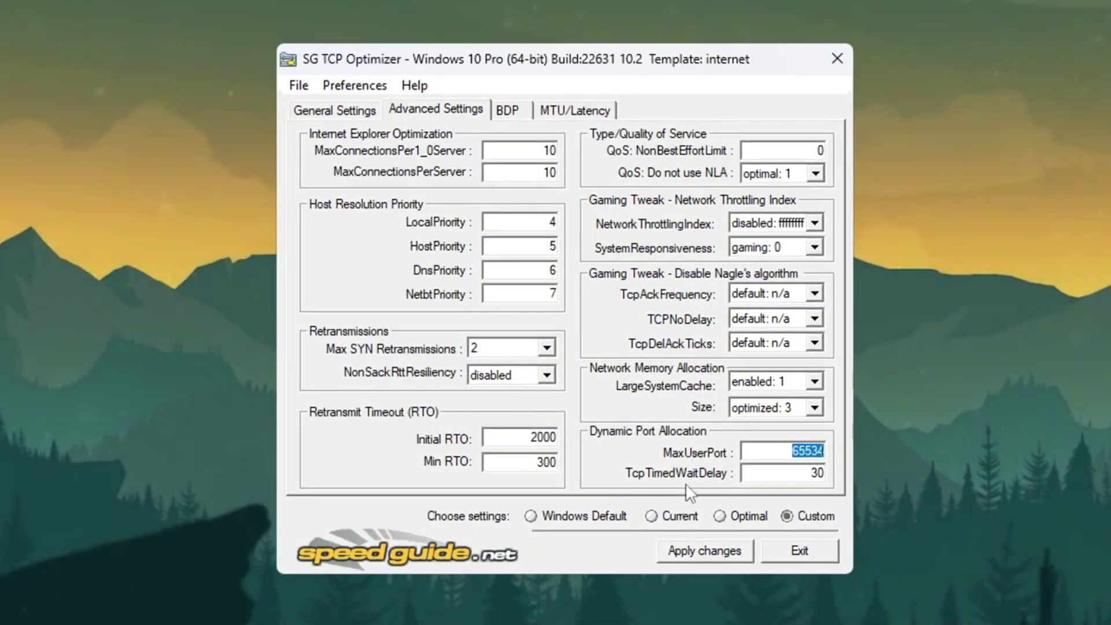
pyautogui.doubleClick(815, 474)
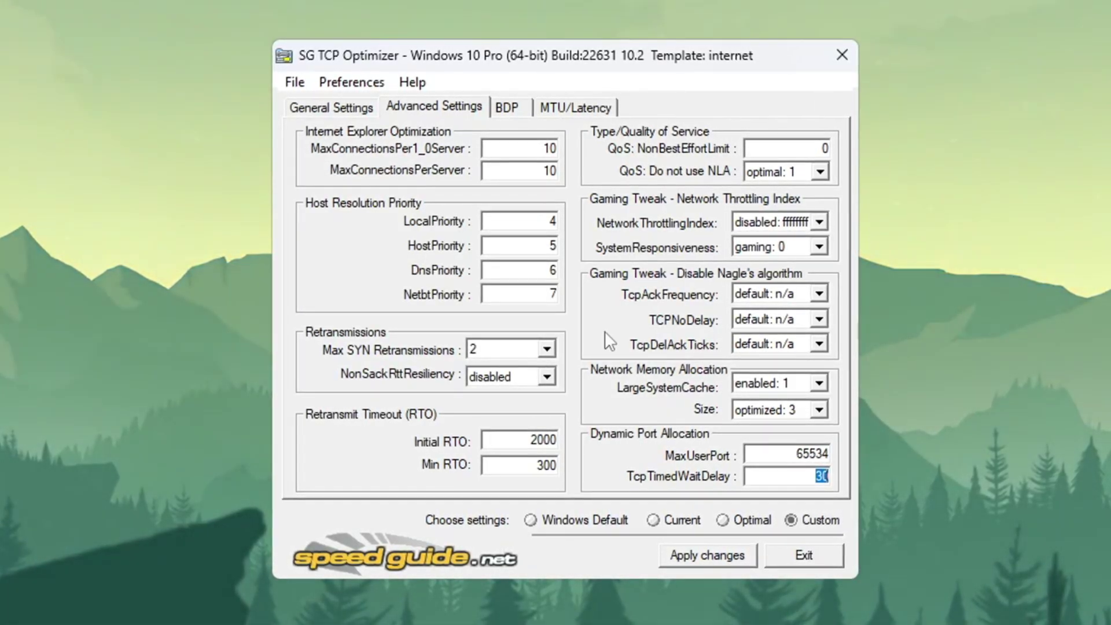
pyautogui.click(715, 558)
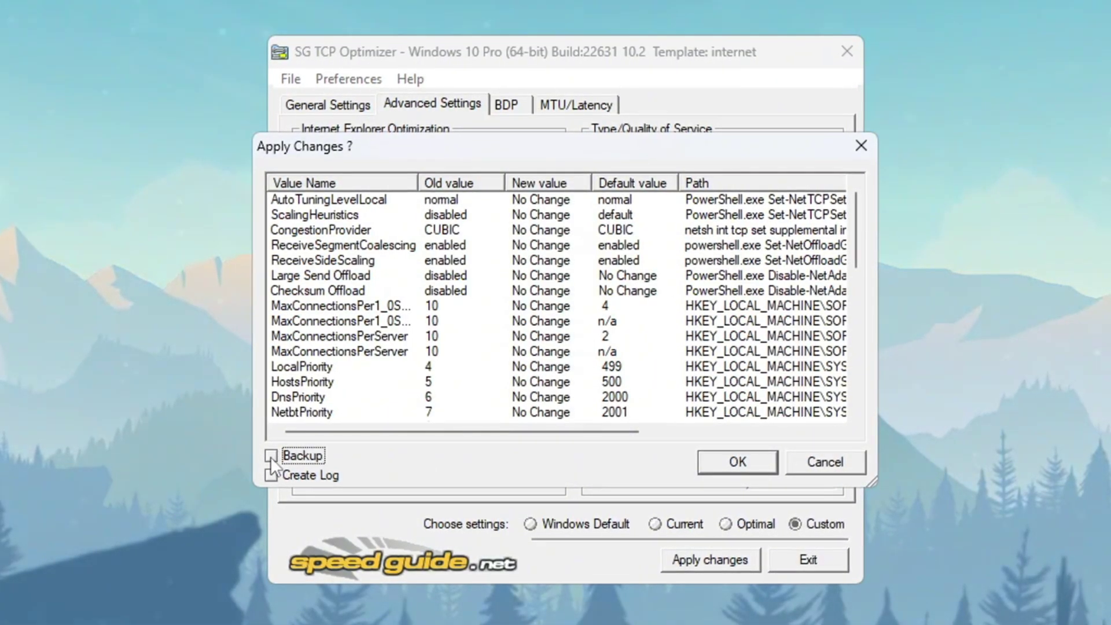
# Tick Backup in the Apply Changes dialog to save current settings first
pyautogui.click(312, 463)
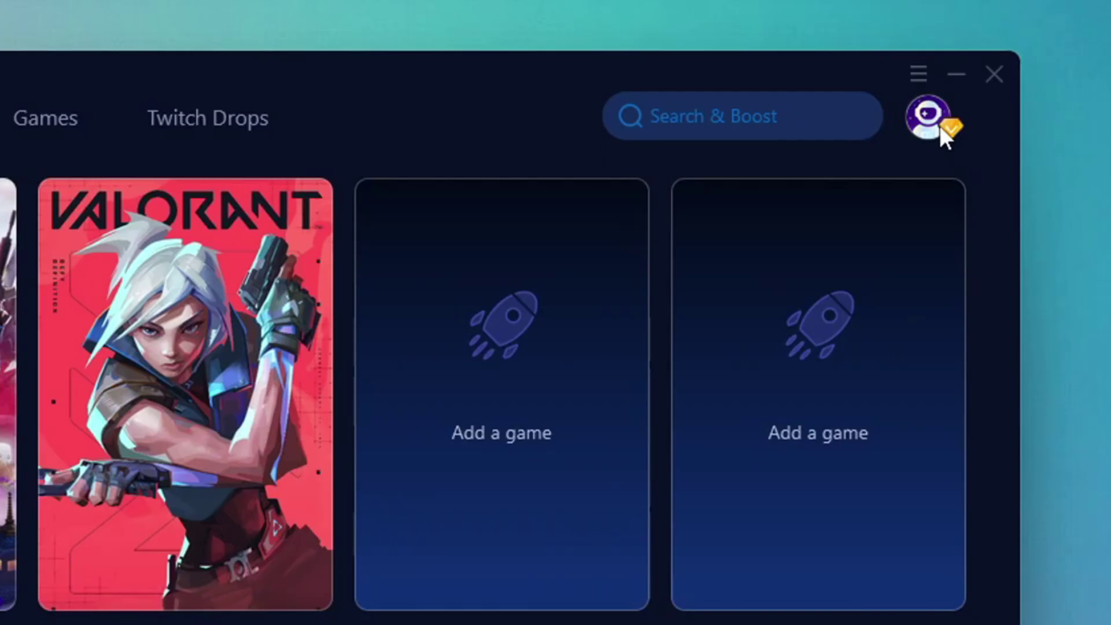
# Check the account's membership details, then browse the supported games list
pyautogui.click(896, 78)
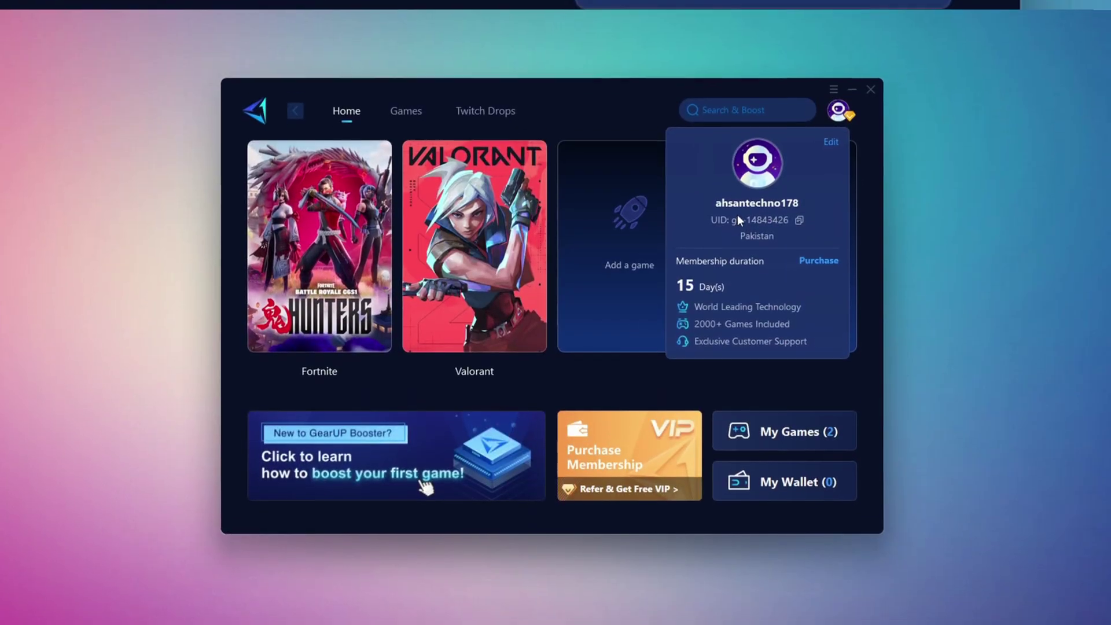
pyautogui.click(473, 133)
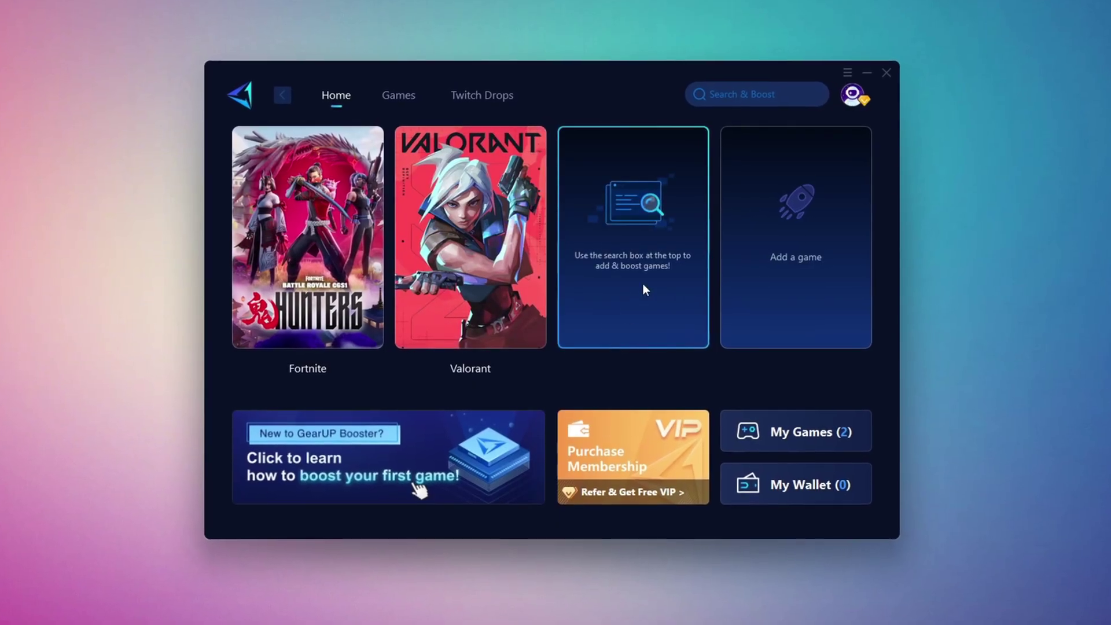
pyautogui.click(399, 97)
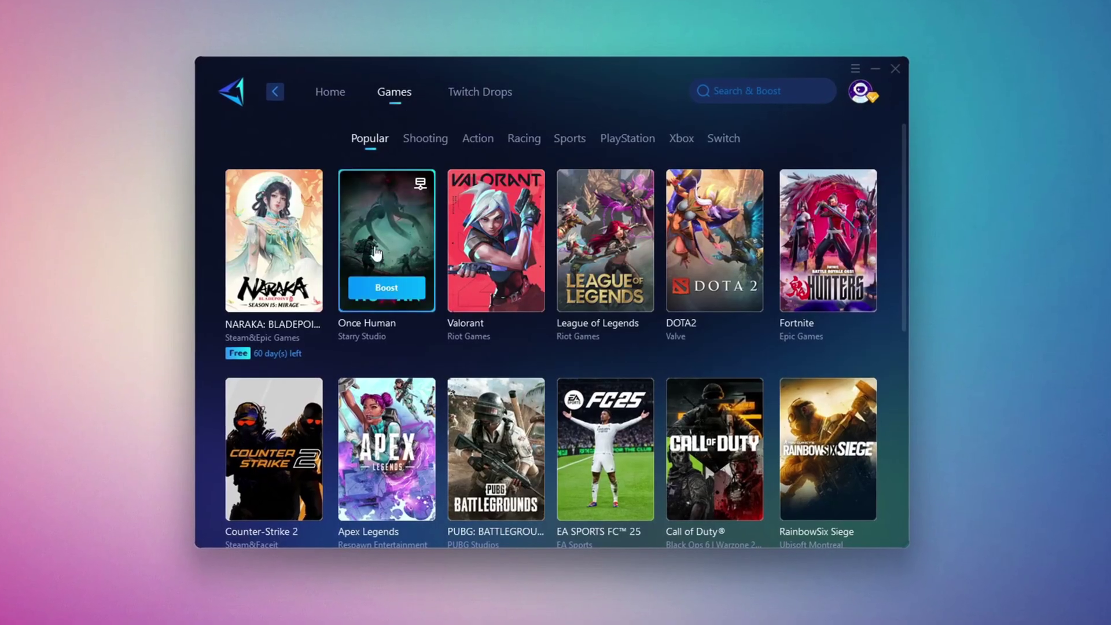
pyautogui.scroll(-5, 375, 253)
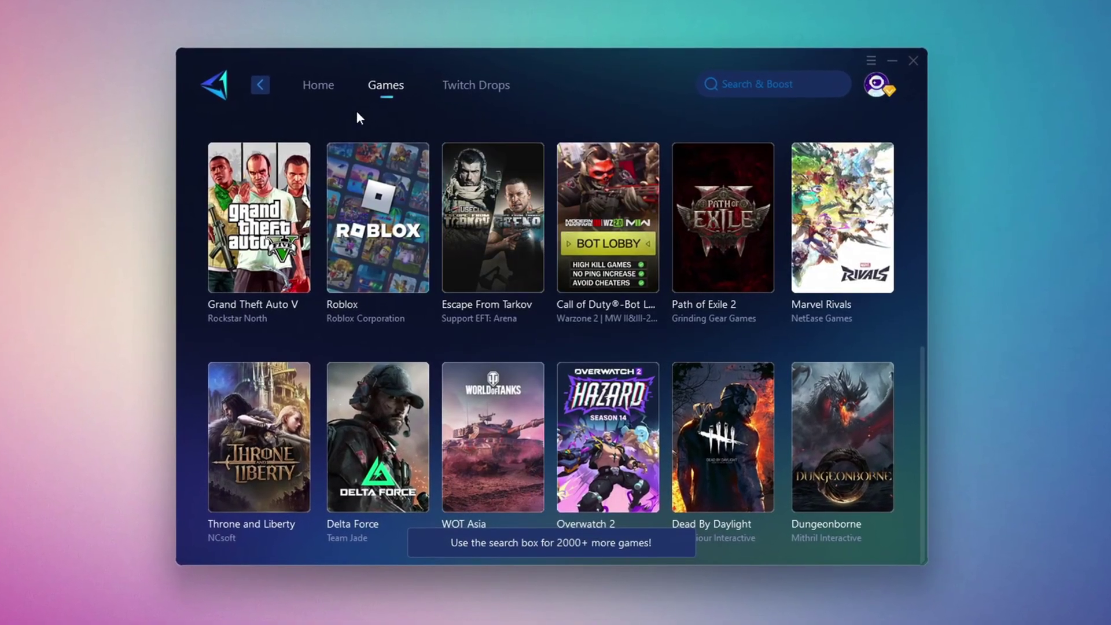
# Return to Home and boost Fortnite on the Middle East server region
pyautogui.click(318, 86)
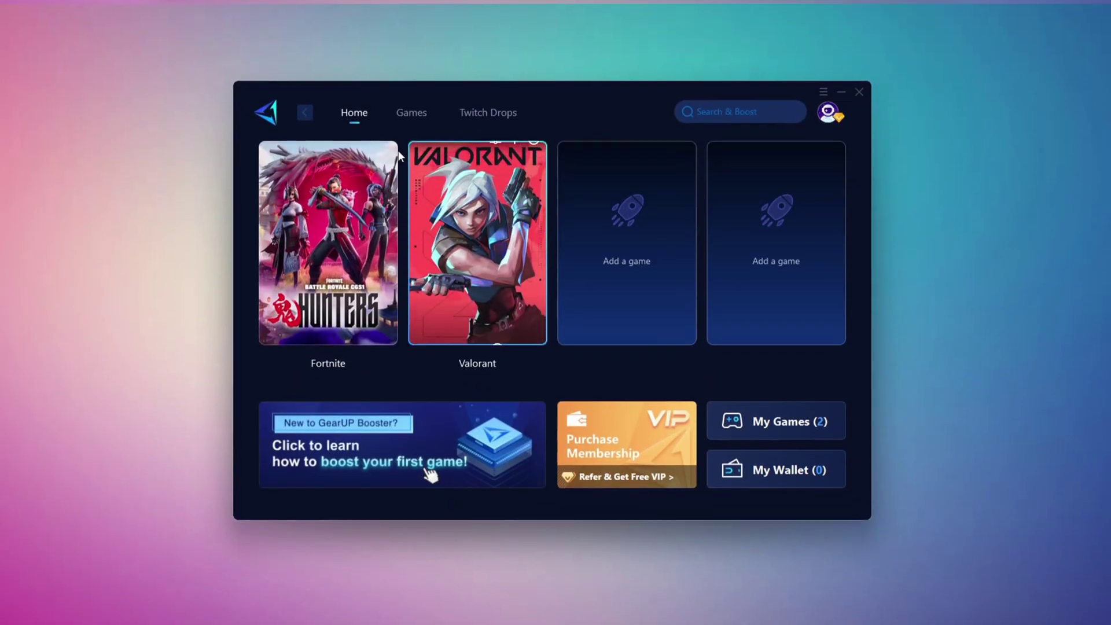
pyautogui.moveTo(341, 202)
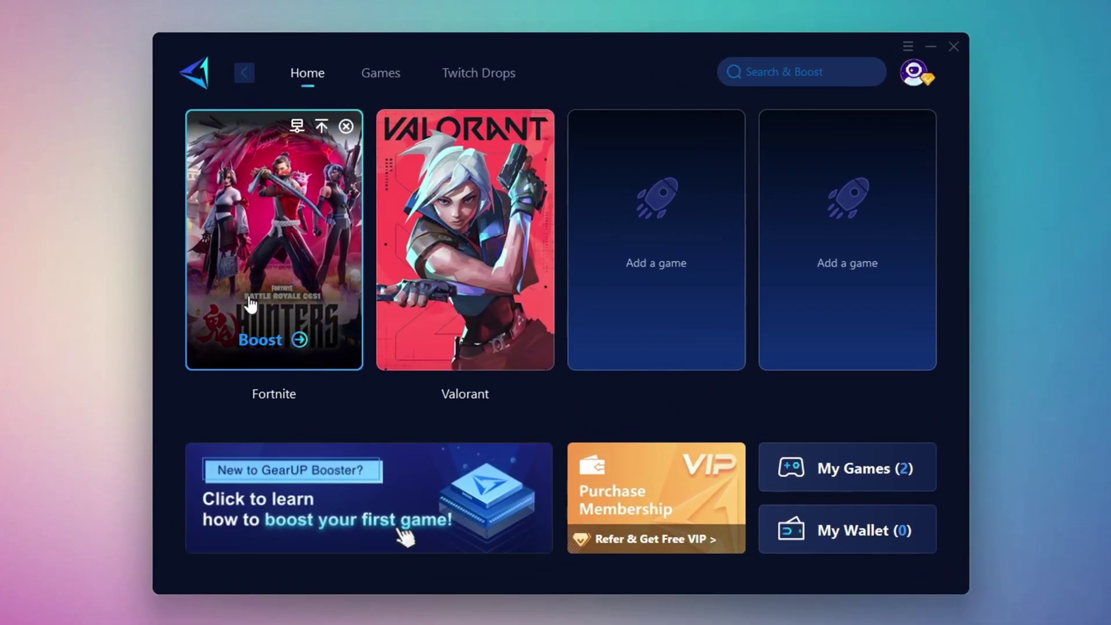
pyautogui.click(262, 340)
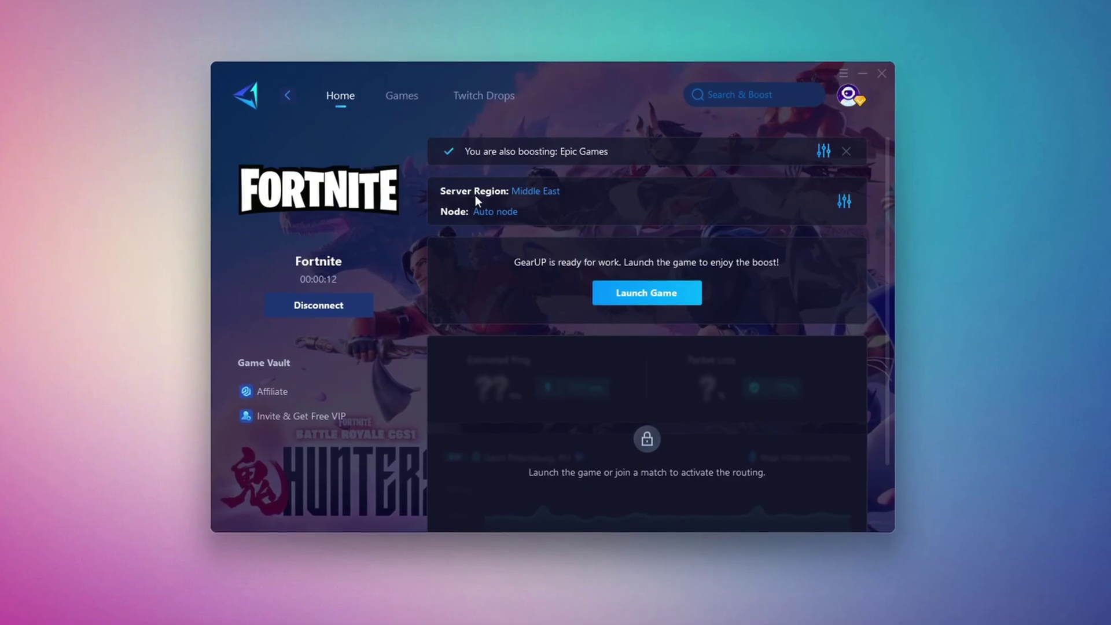
pyautogui.click(535, 192)
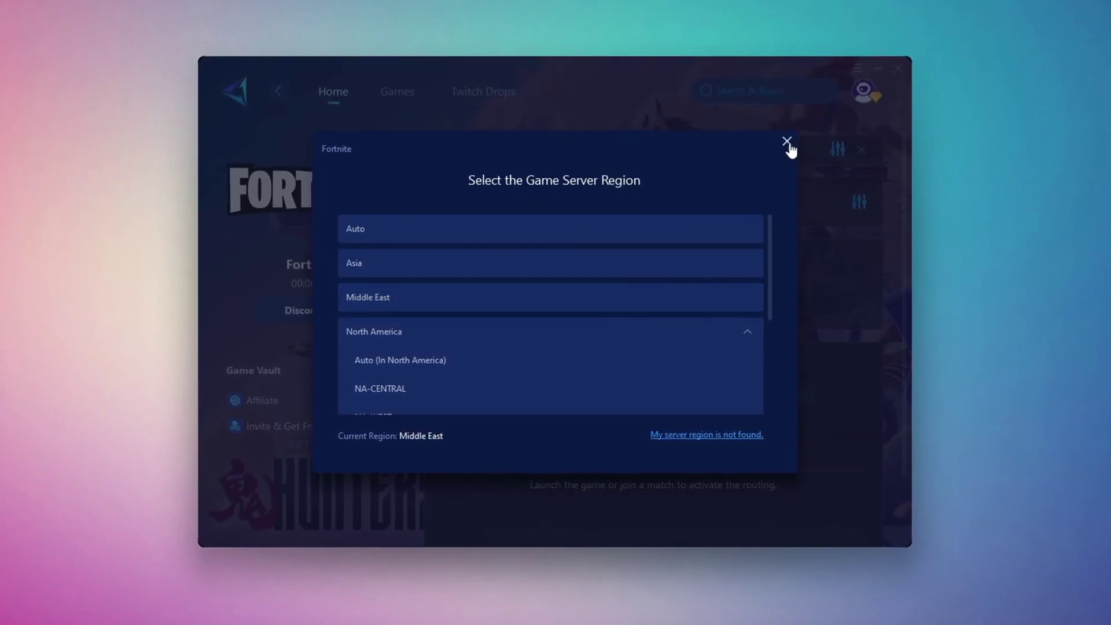
pyautogui.click(787, 143)
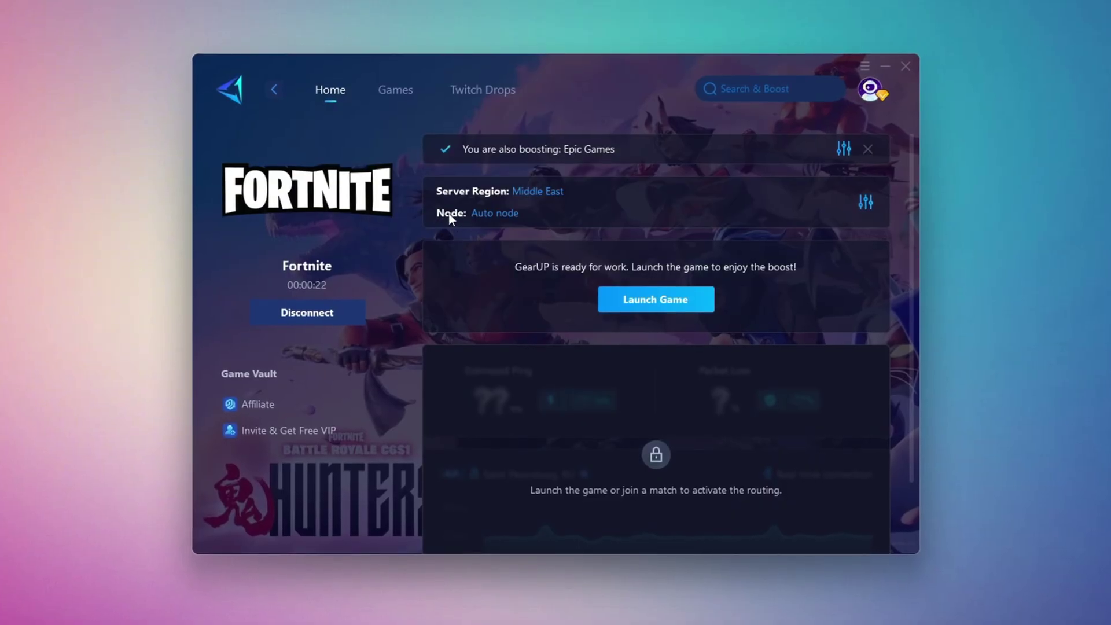
pyautogui.click(494, 213)
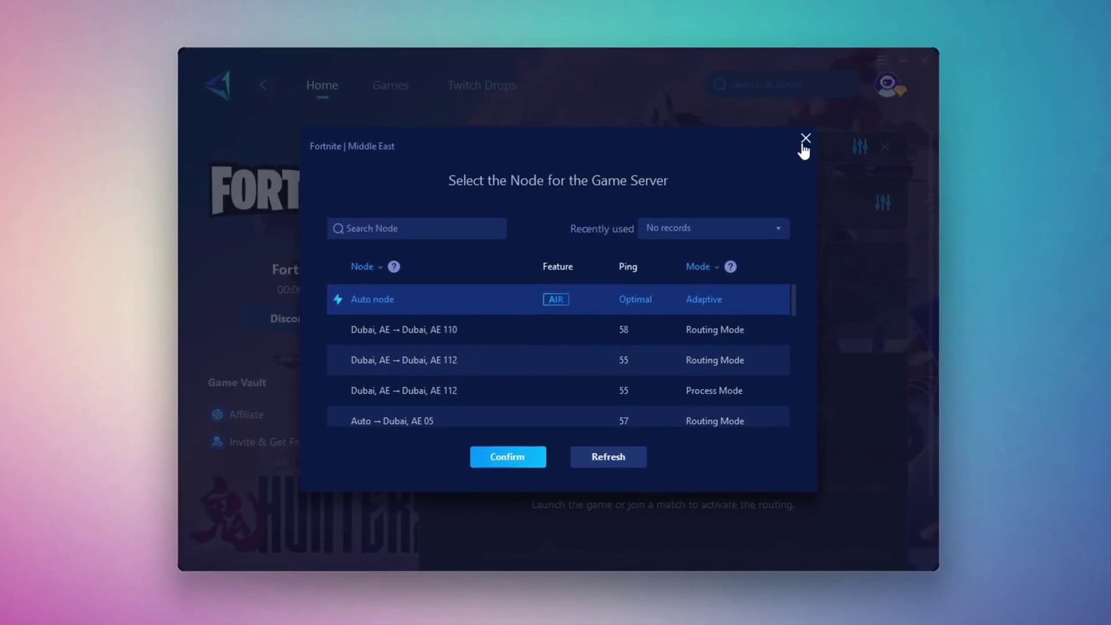
pyautogui.click(805, 145)
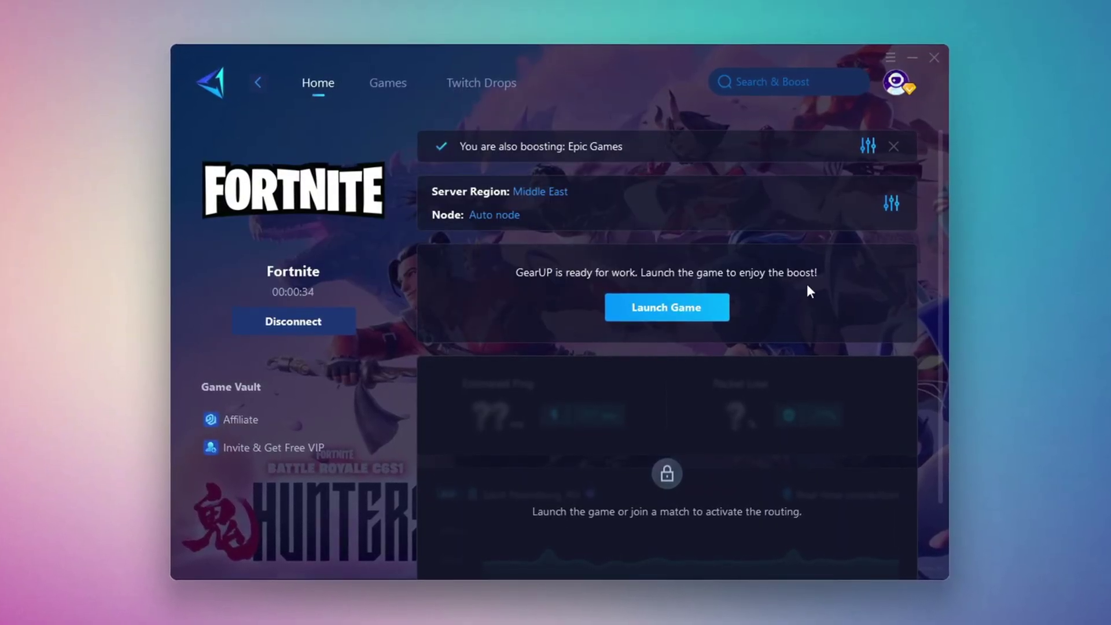
# Minimize GearUP, knock down the opponent with the pump shotgun, then switch to the assault rifle
pyautogui.click(942, 57)
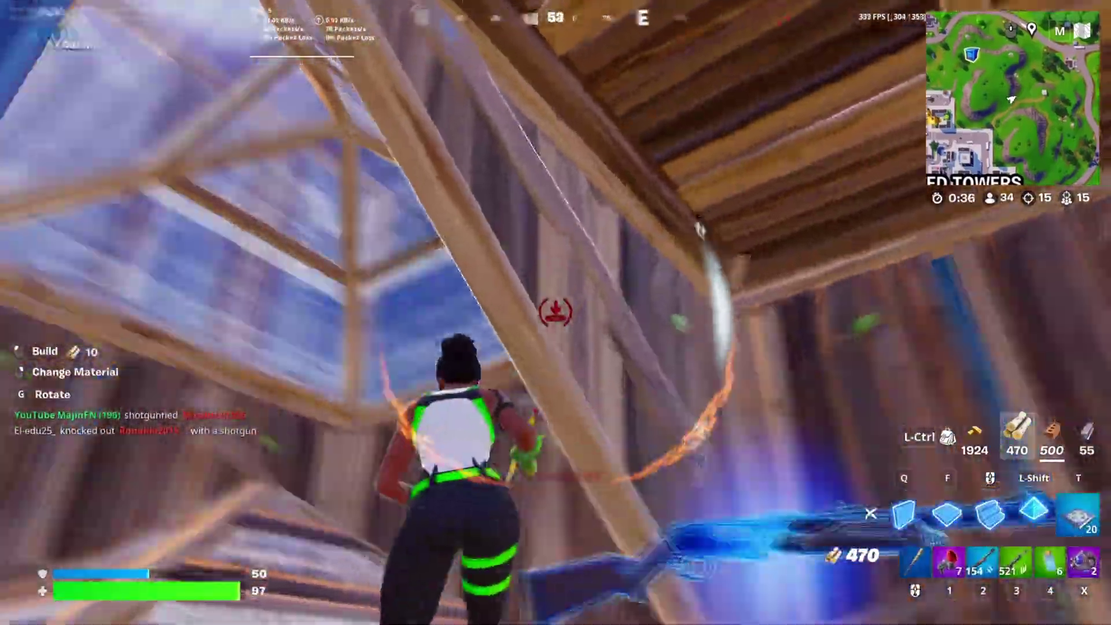
pyautogui.press('2')
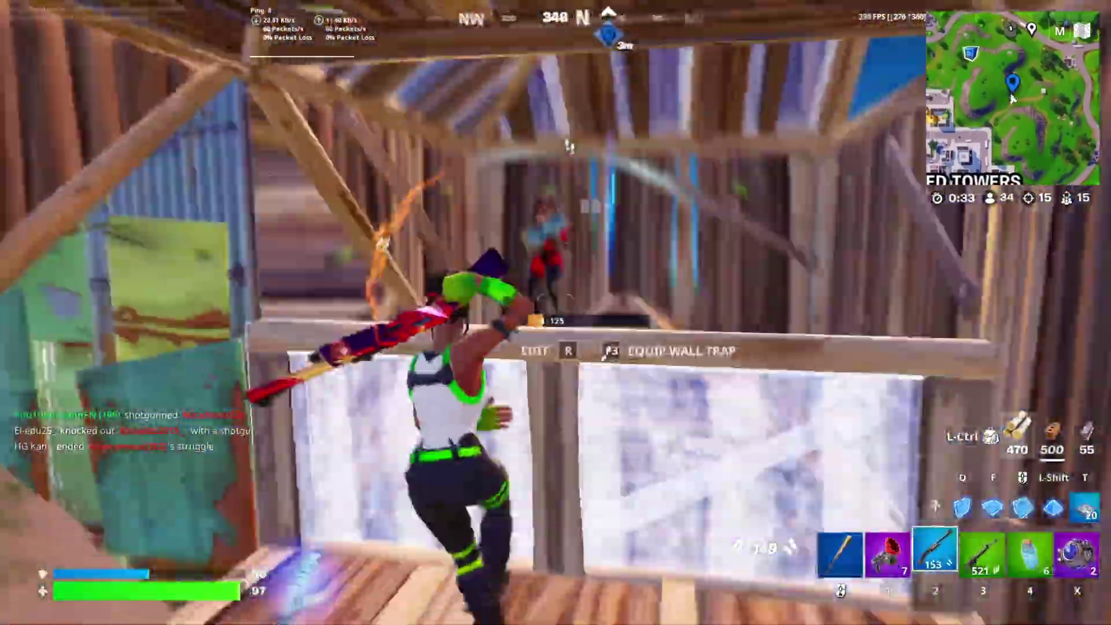
pyautogui.click(555, 312)
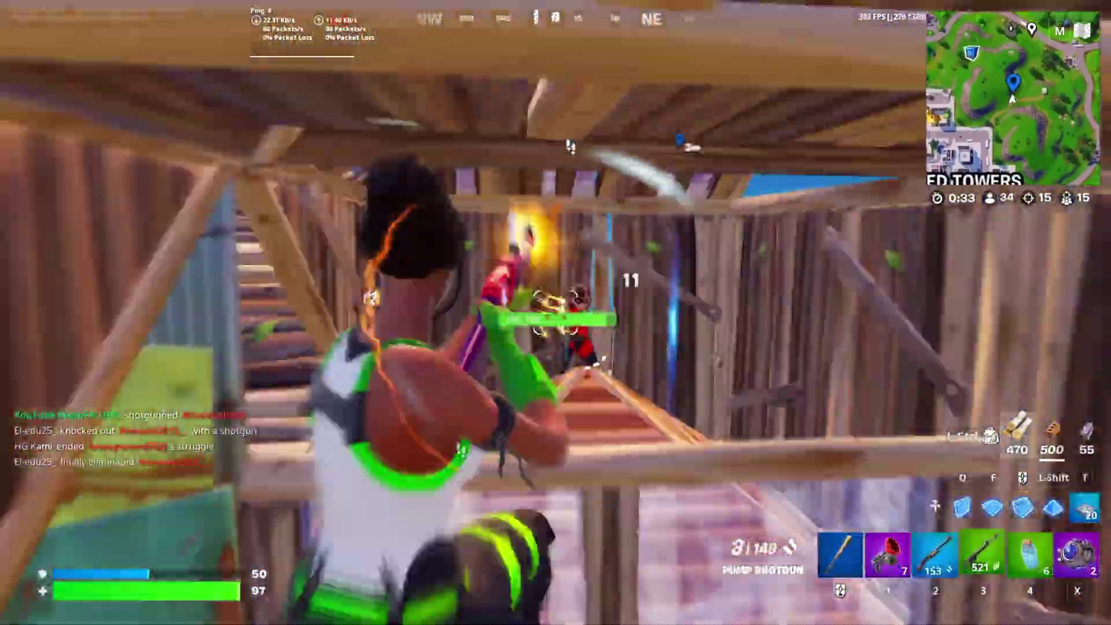
pyautogui.press('3')
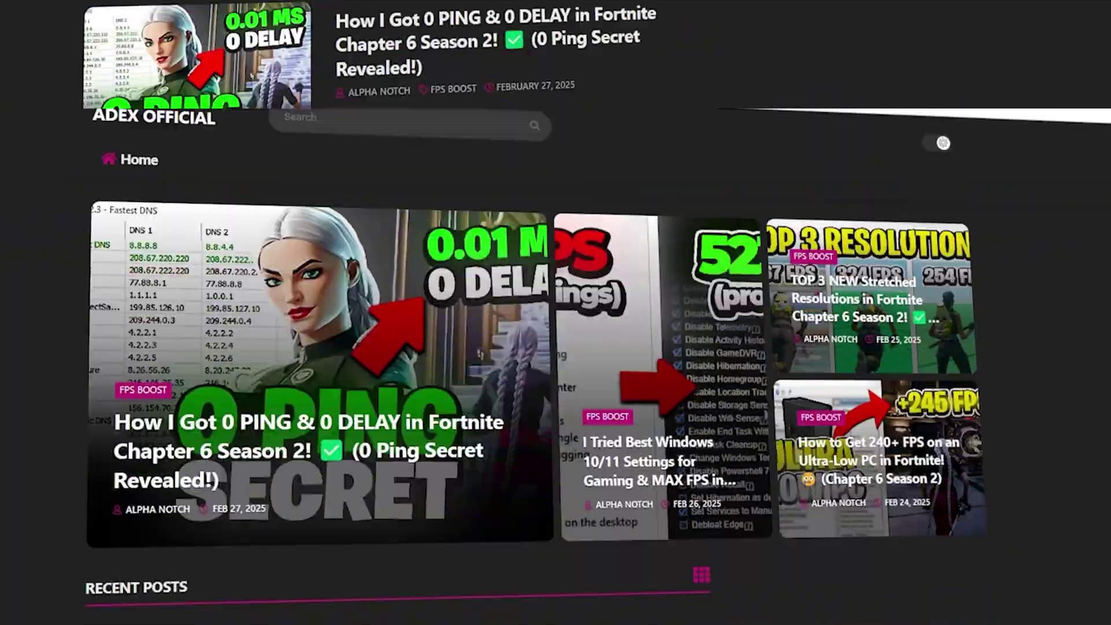
# Scroll the creator's site down to Recent Posts showing the 0 Ping guide
pyautogui.scroll(-5, 556, 312)
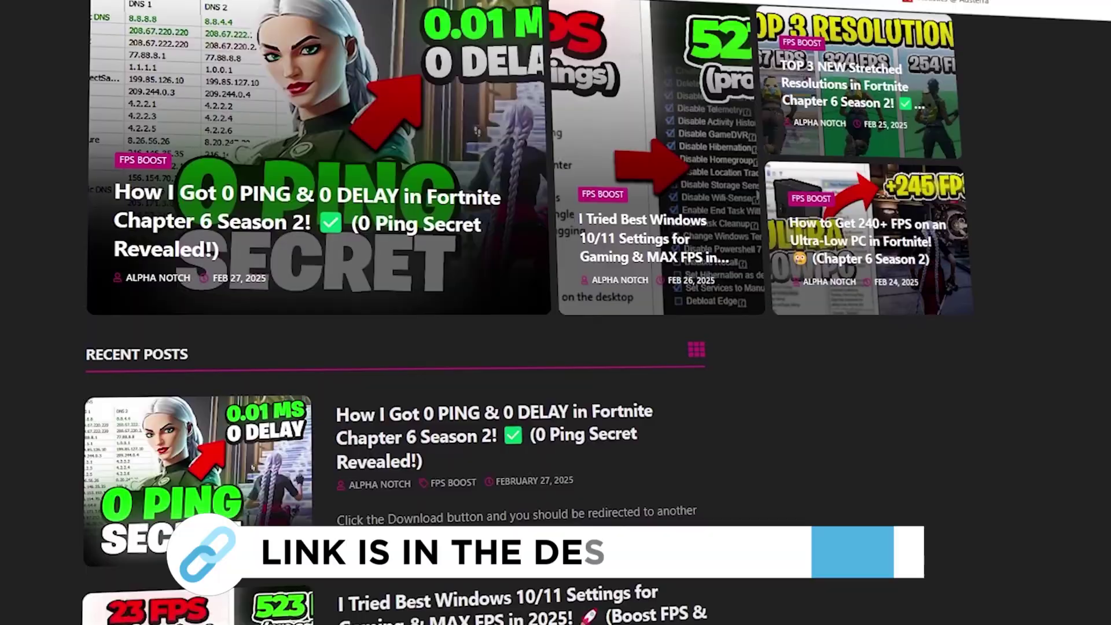
pyautogui.scroll(-6, 393, 313)
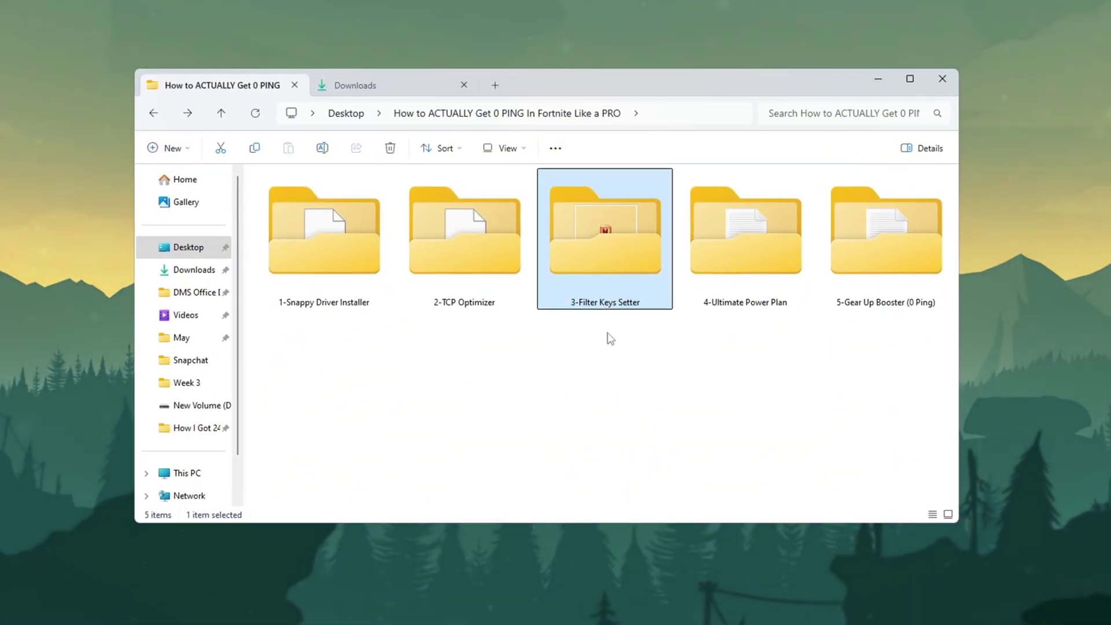
# Open the 3-Filter Keys Setter folder and run FilterKeysSetter.exe
pyautogui.doubleClick(614, 252)
pyautogui.click(331, 202)
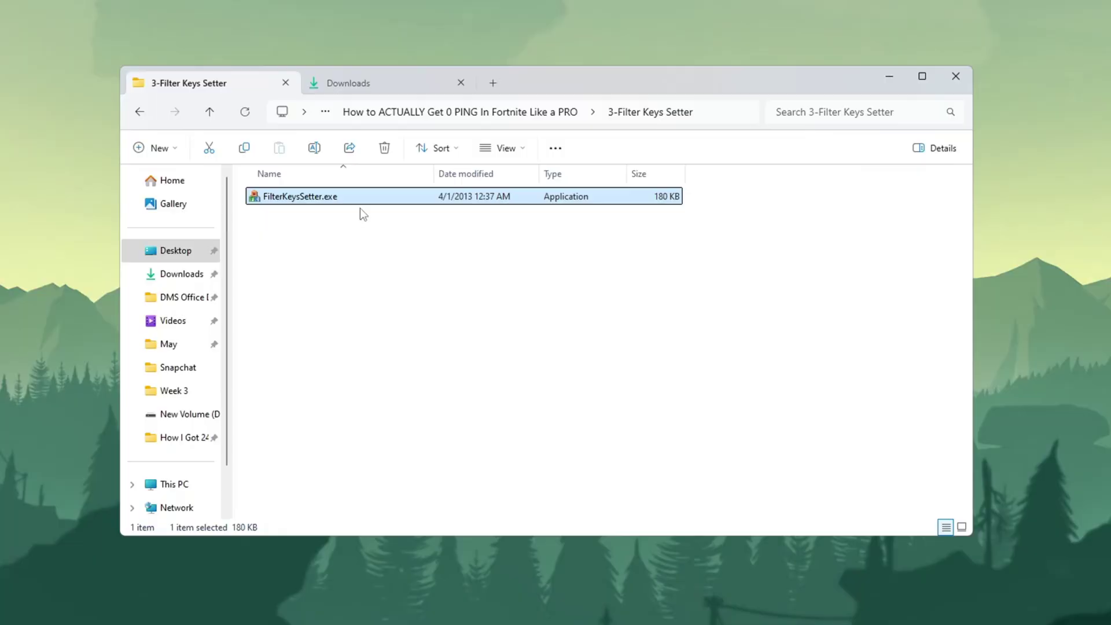
pyautogui.doubleClick(345, 206)
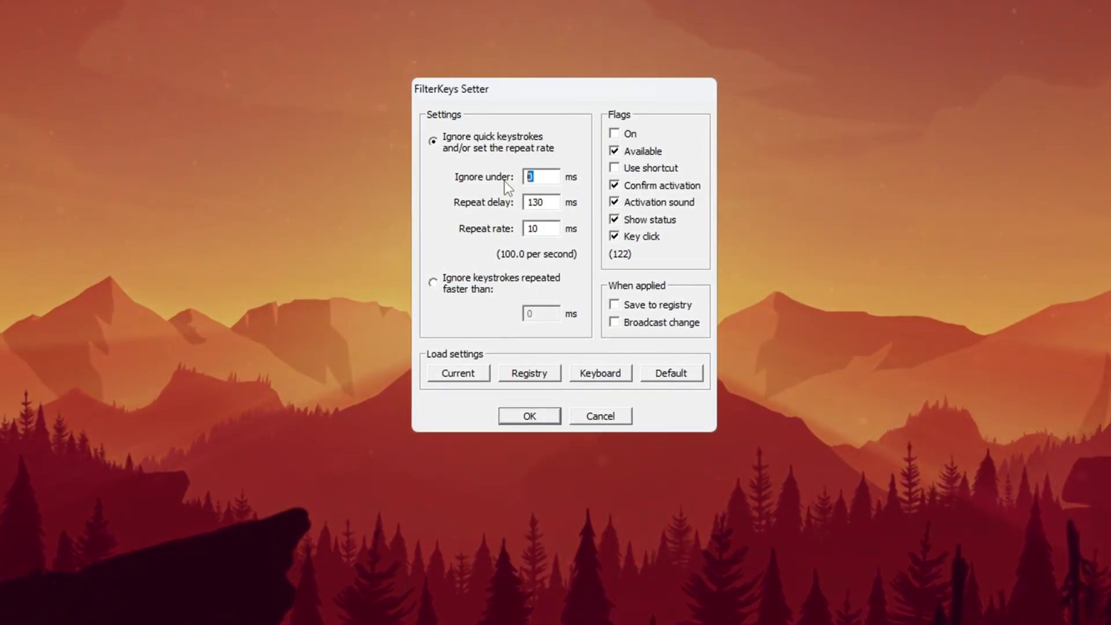
# Keep Ignore under 0 ms, Repeat delay 130 ms, Repeat rate 10 ms, and enable Save to registry
pyautogui.press('Tab')
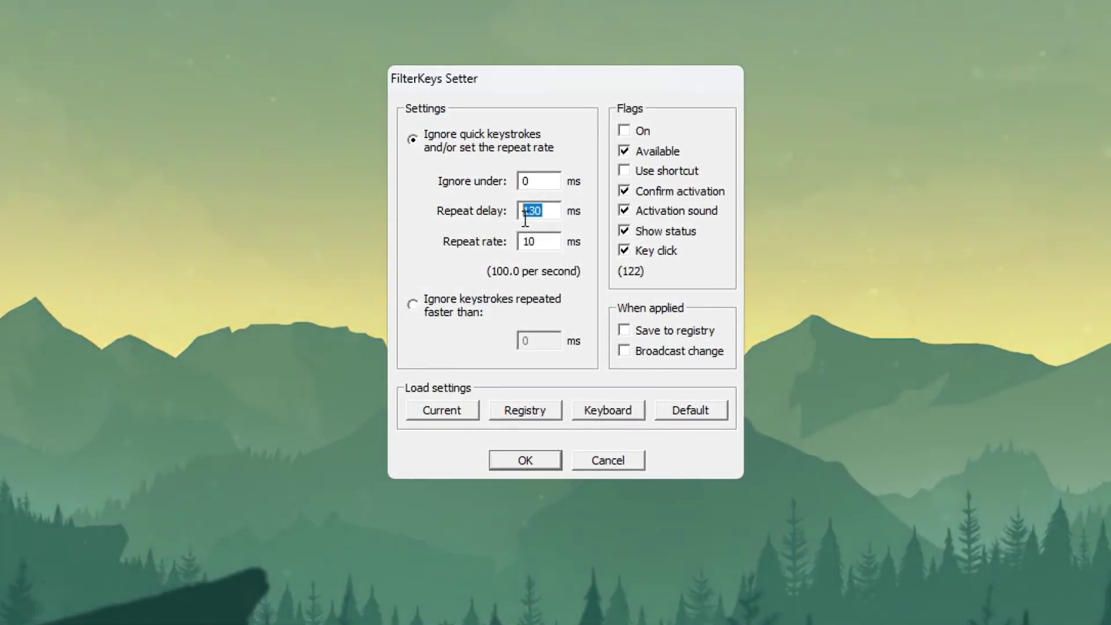
pyautogui.press('Tab')
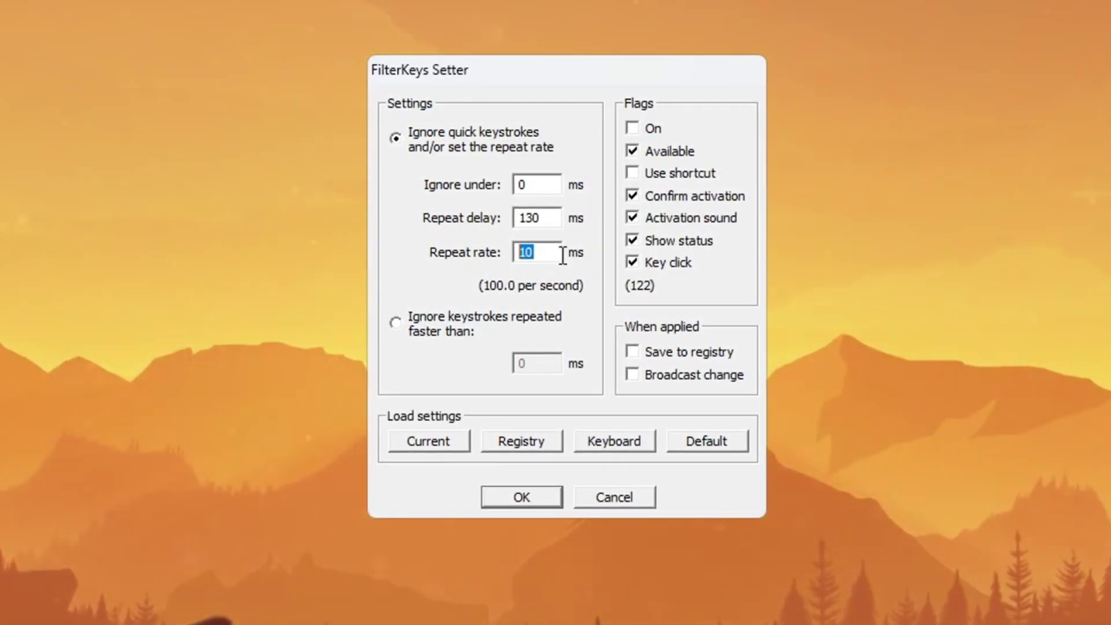
pyautogui.click(548, 252)
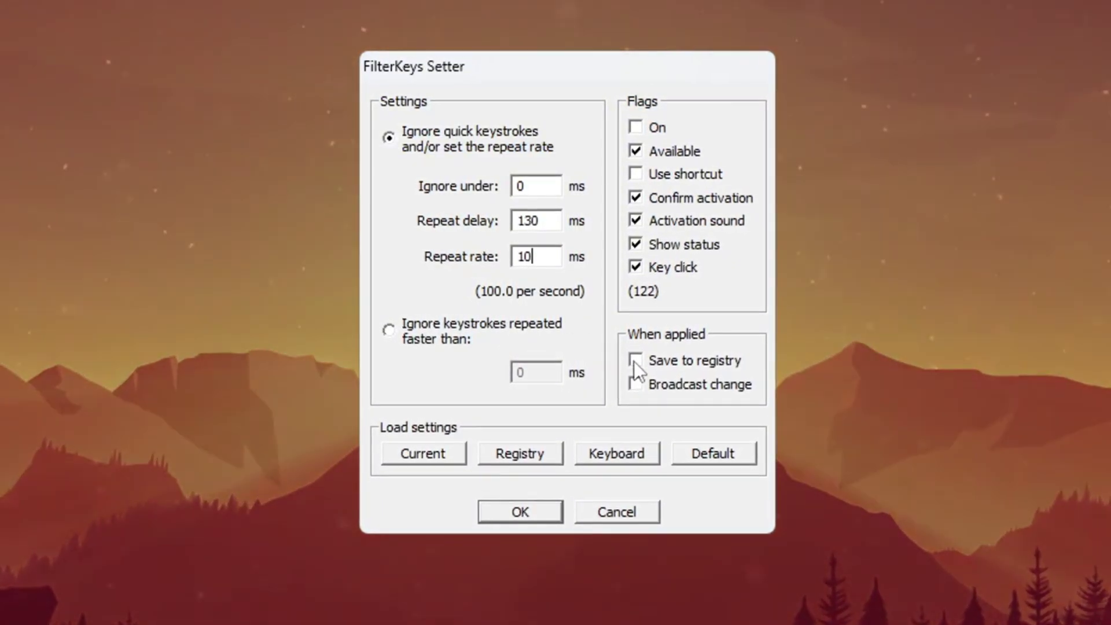
pyautogui.click(666, 360)
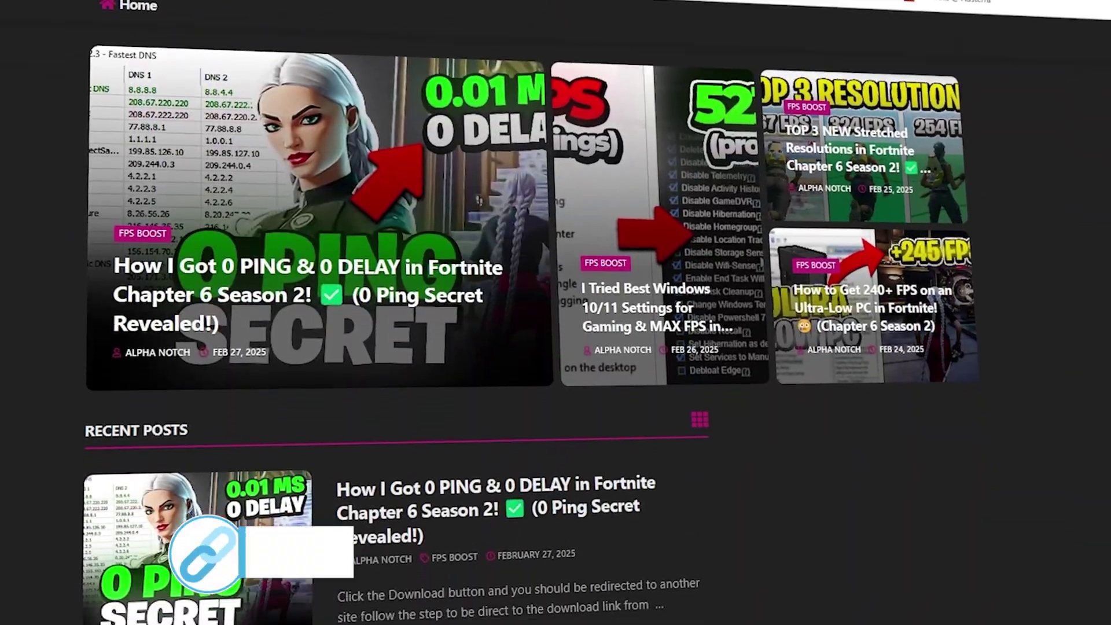
# Scroll the creator's website back down to the Recent Posts section
pyautogui.scroll(-8, 556, 312)
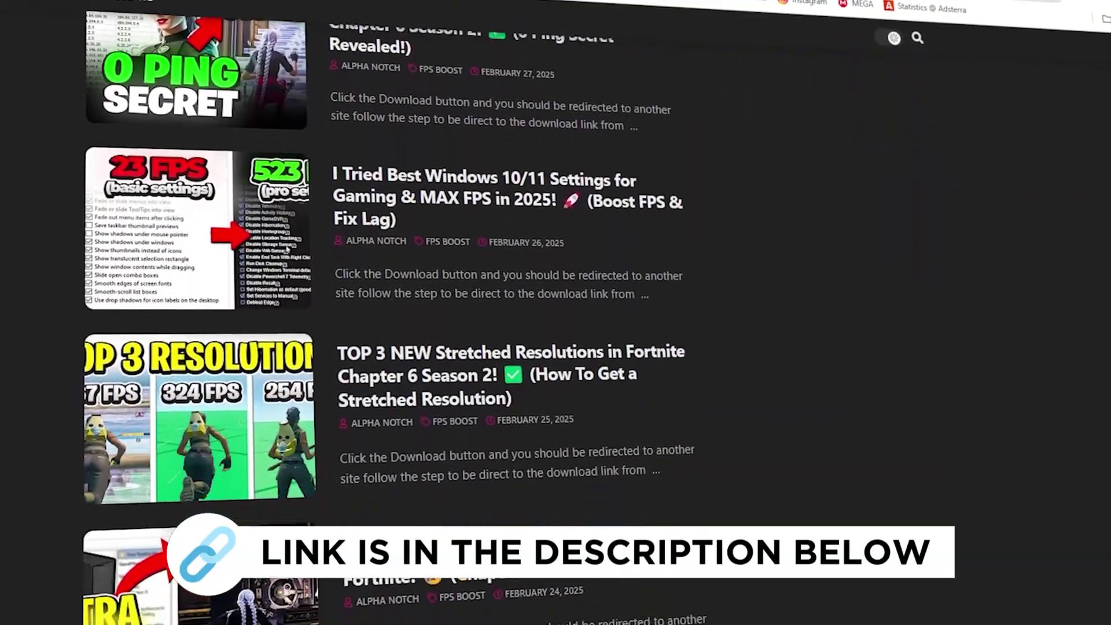
pyautogui.scroll(-9, 555, 312)
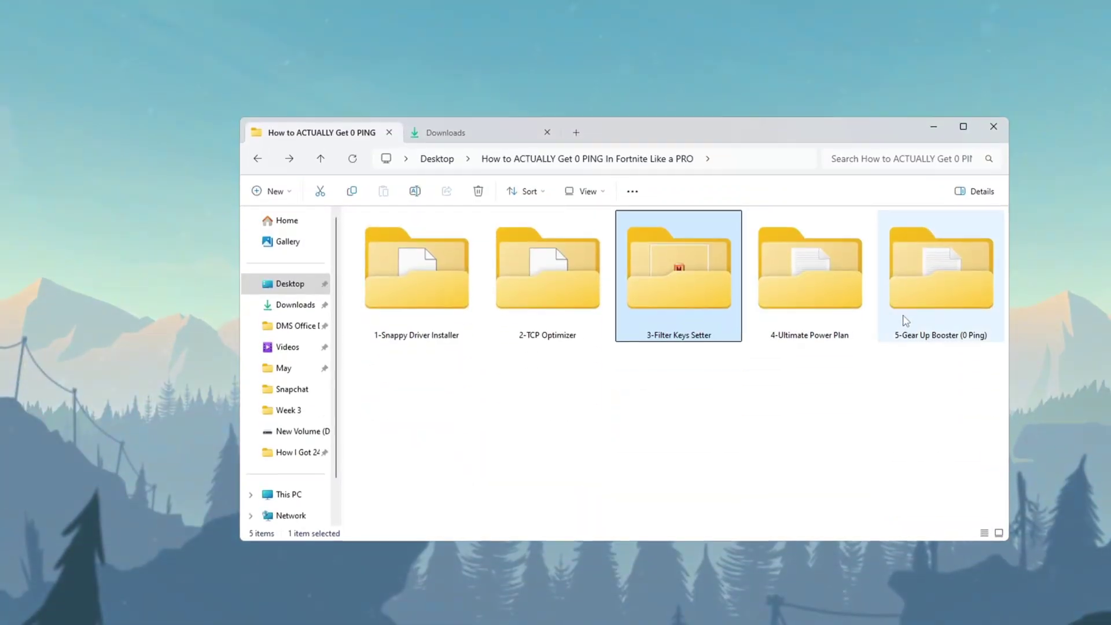
# Open the 4-Ultimate Power Plan folder, then search 'choos' to open Choose a power plan
pyautogui.click(848, 307)
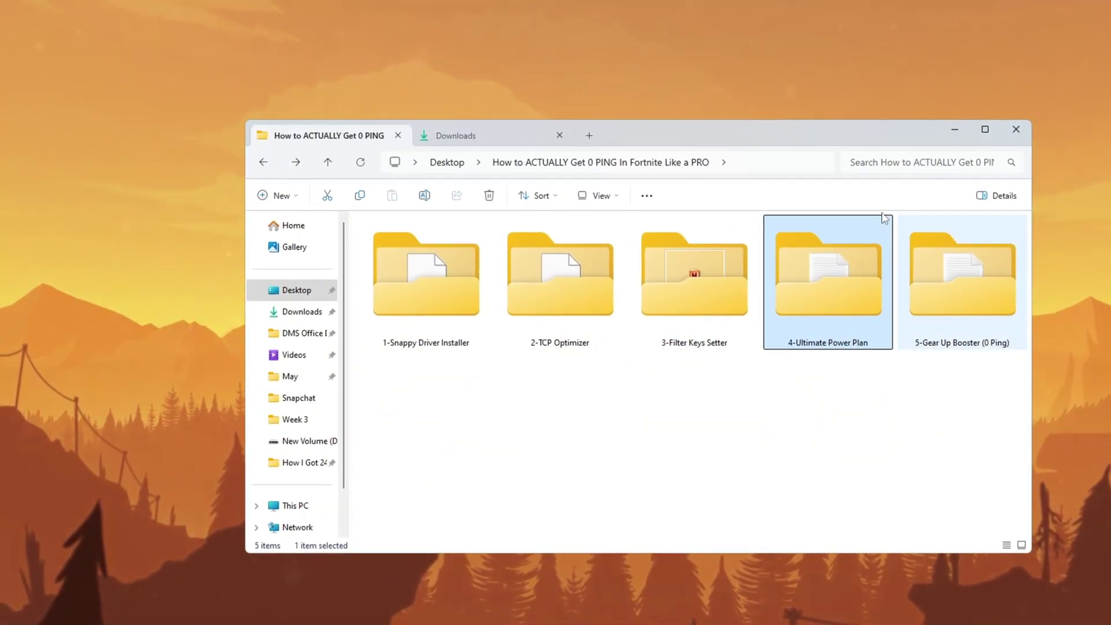
pyautogui.doubleClick(840, 306)
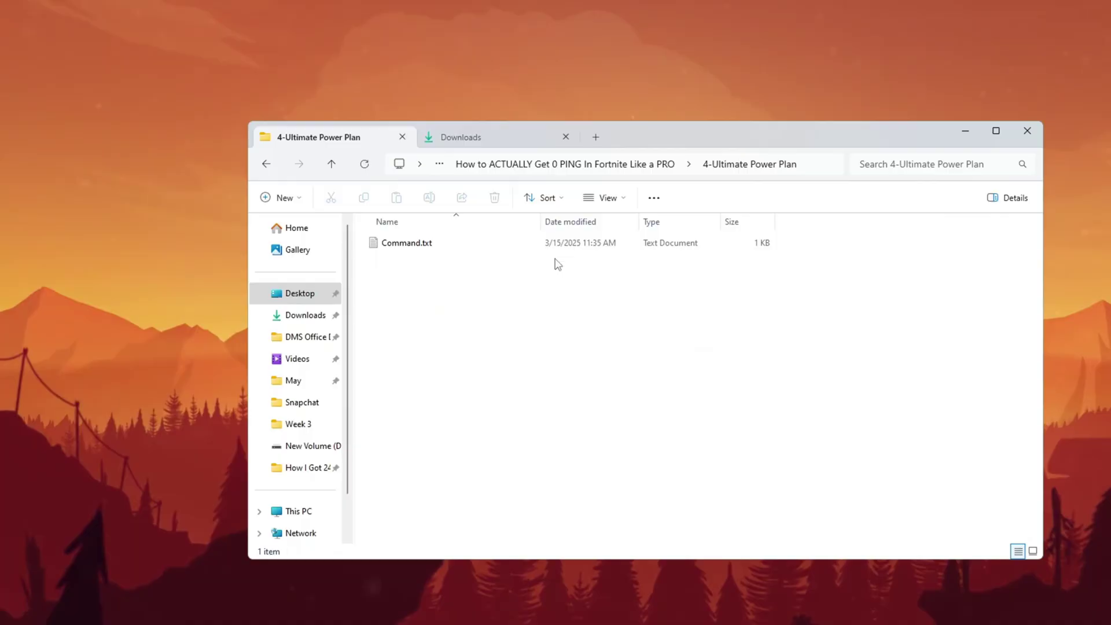
pyautogui.press('super')
pyautogui.write('ch')
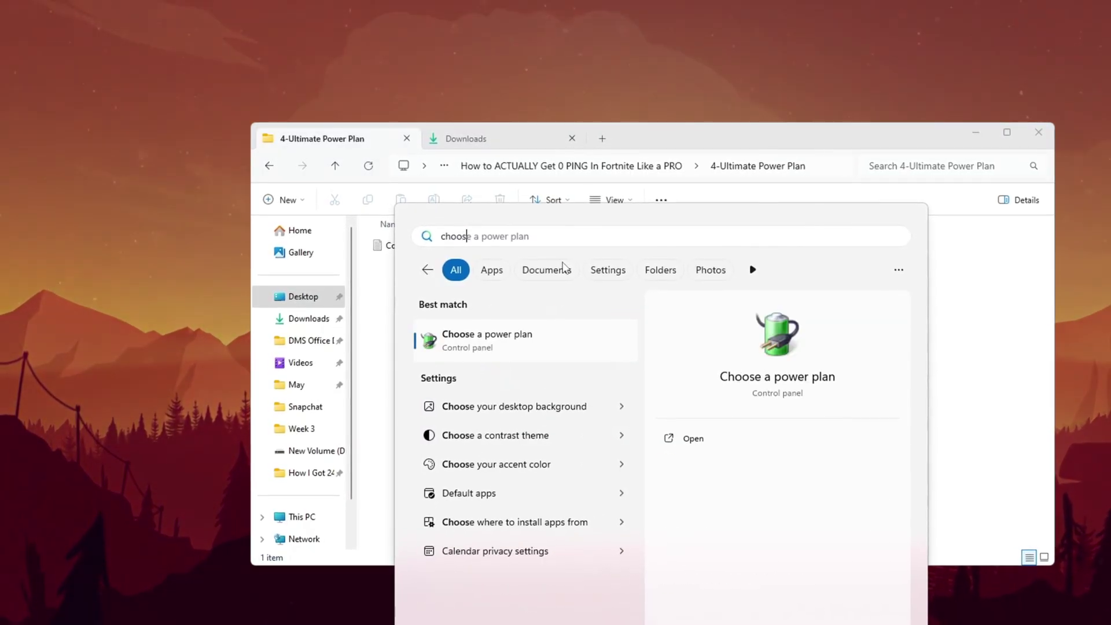
pyautogui.write('oos')
pyautogui.press('Return')
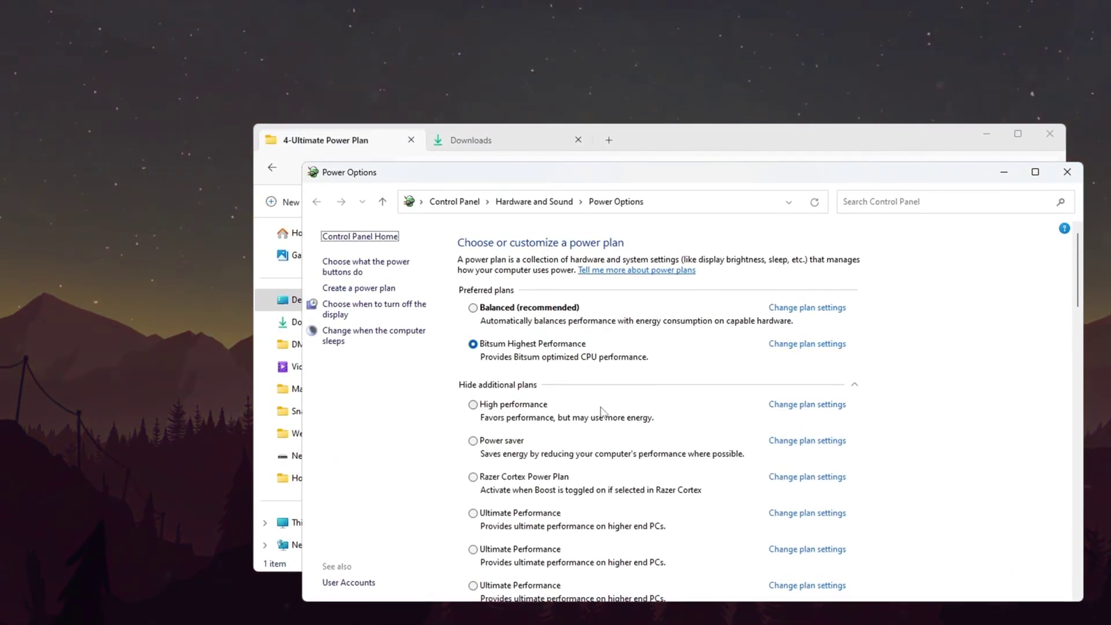
# After briefly toggling Balanced and Bitsum, make Ultimate Performance the active power plan
pyautogui.click(477, 311)
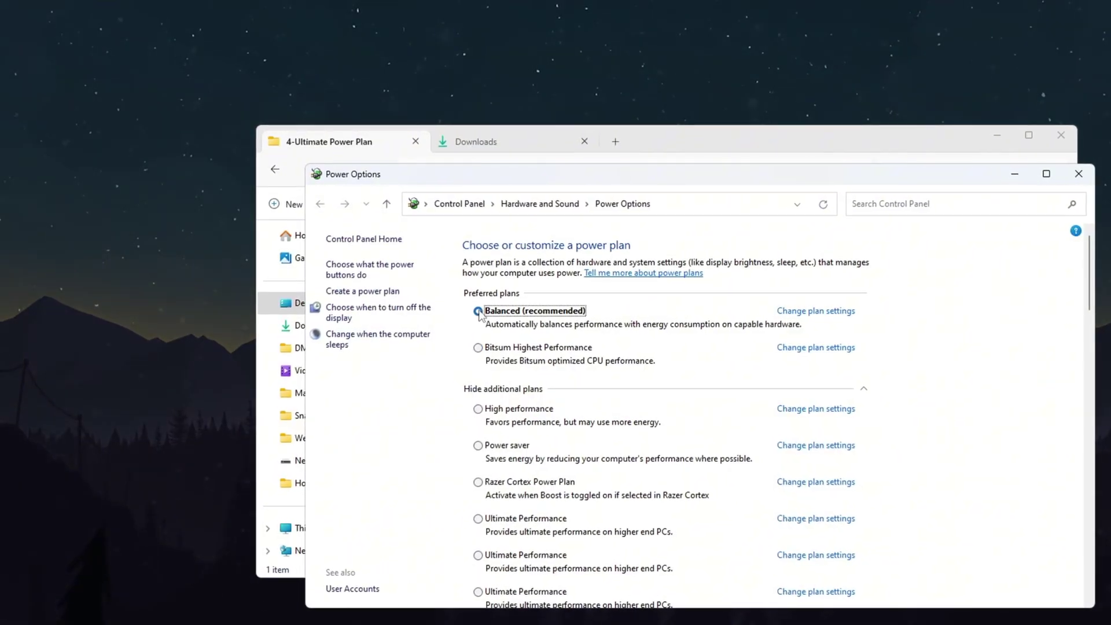
pyautogui.click(476, 348)
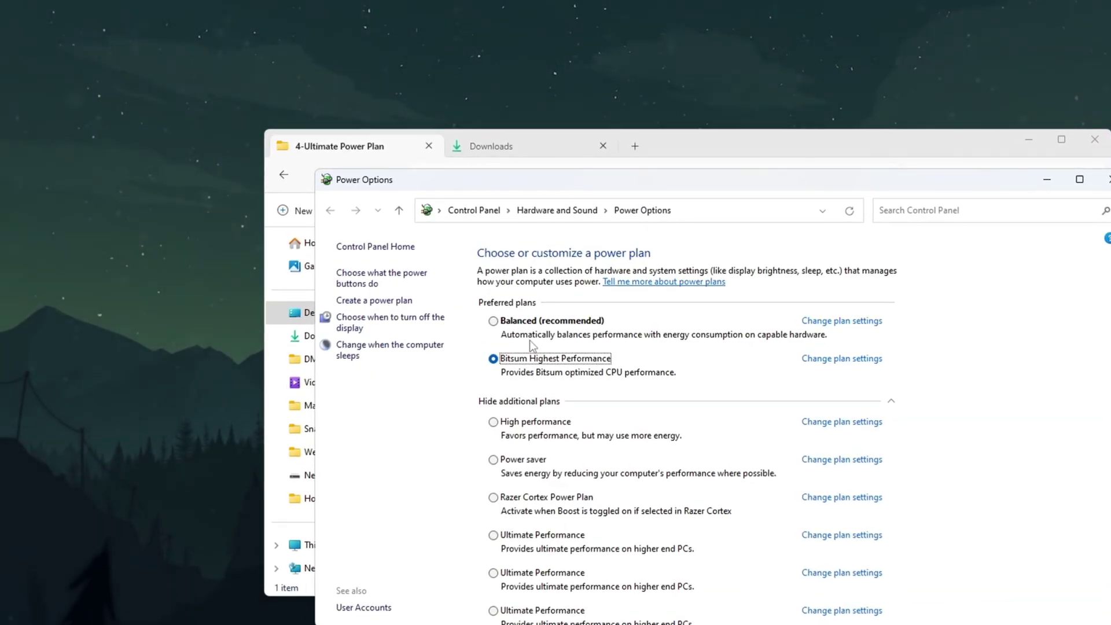
pyautogui.scroll(-1, 535, 382)
pyautogui.scroll(-2, 538, 394)
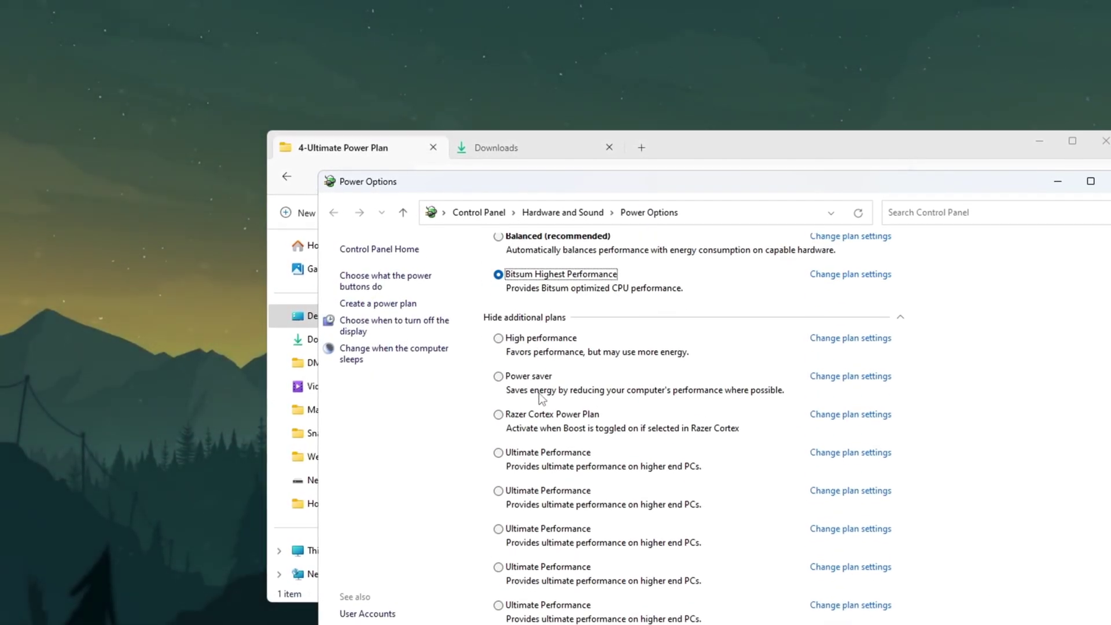
pyautogui.click(497, 491)
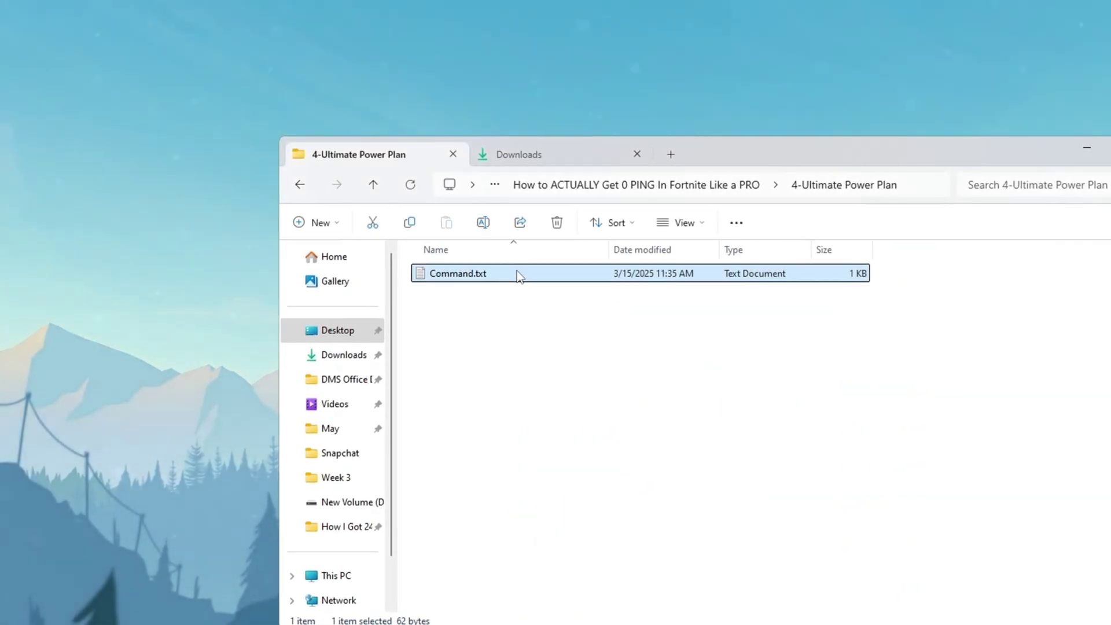
# Copy the powercfg command from Command.txt and open Command Prompt as administrator
pyautogui.doubleClick(519, 276)
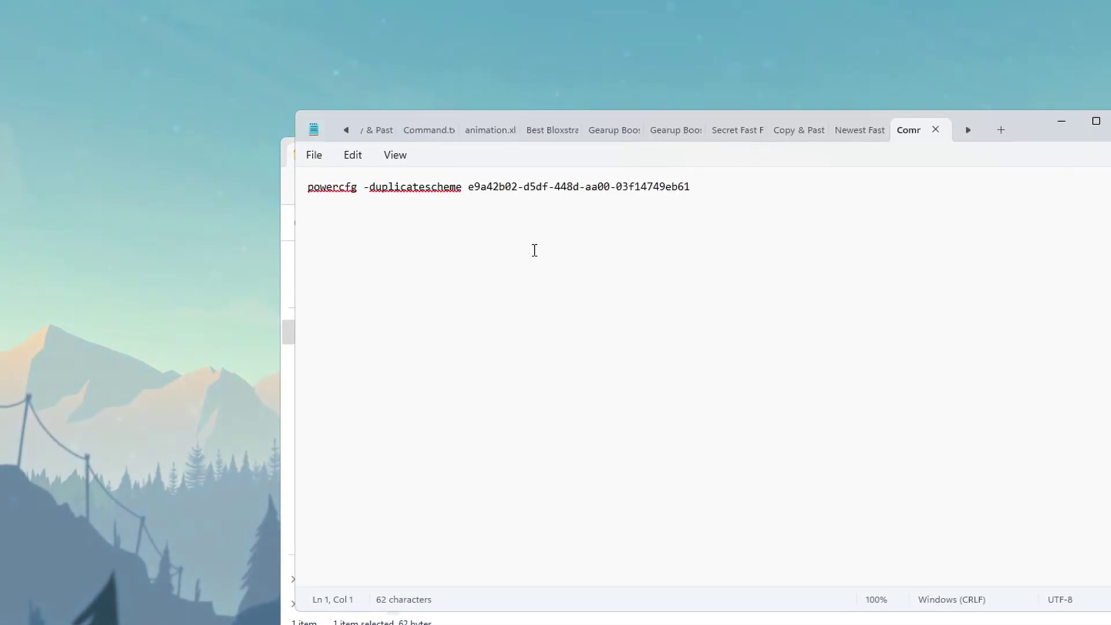
pyautogui.click(581, 274)
pyautogui.press('super')
pyautogui.write('cmd')
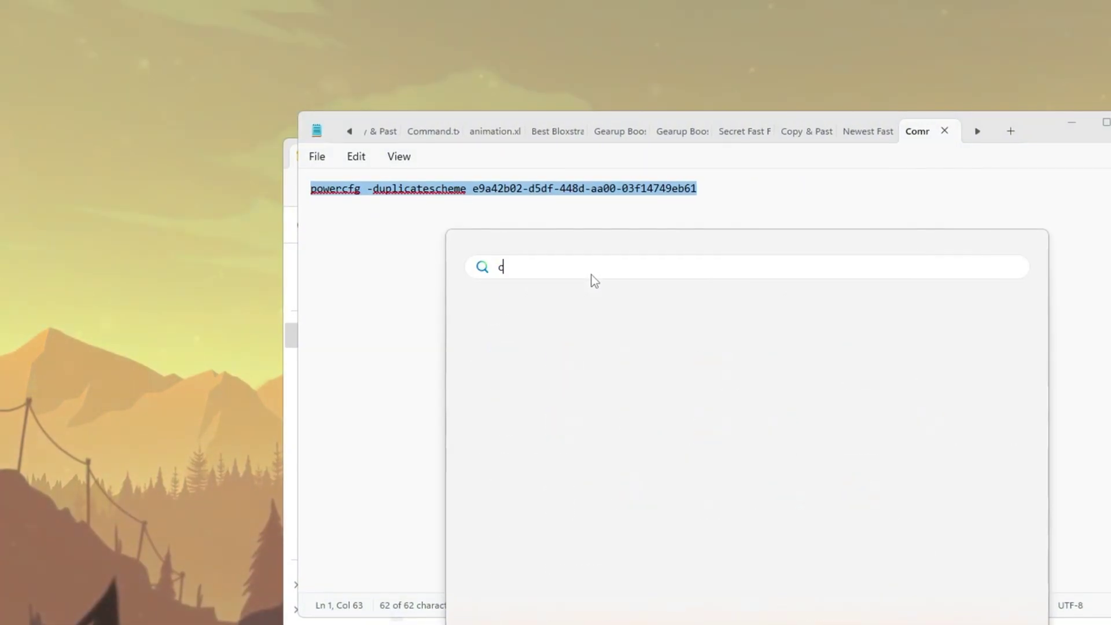
pyautogui.click(930, 523)
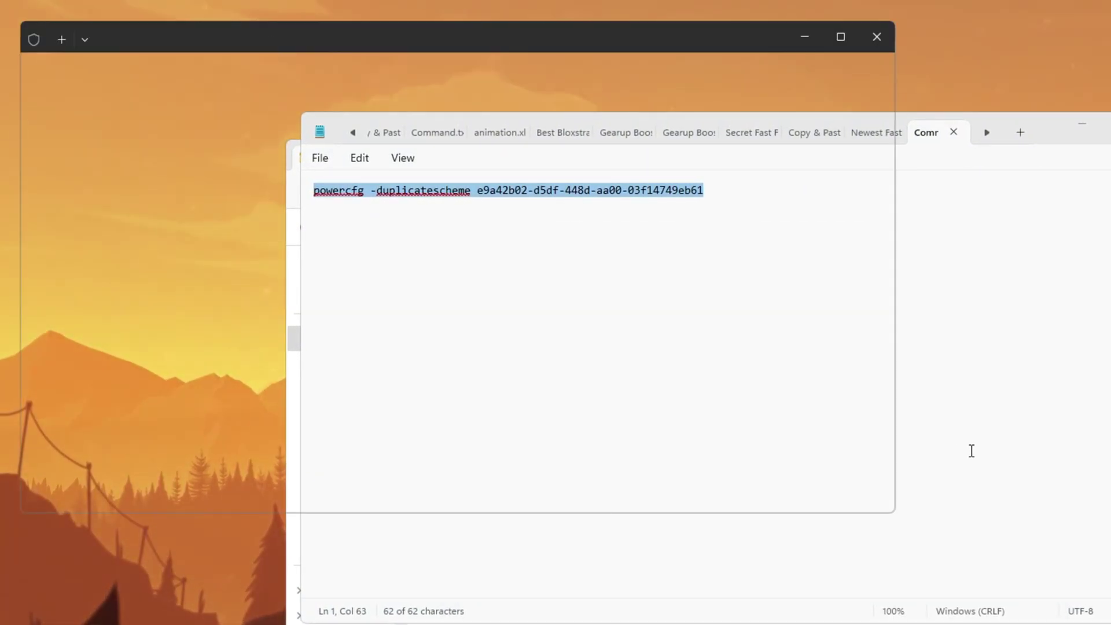
# Paste and run powercfg -duplicatescheme to create a new Ultimate Performance scheme
pyautogui.write('powercfg -duplicatescheme e9a42b02-d5df-448d-aa00-03f14749eb61')
pyautogui.press('Return')
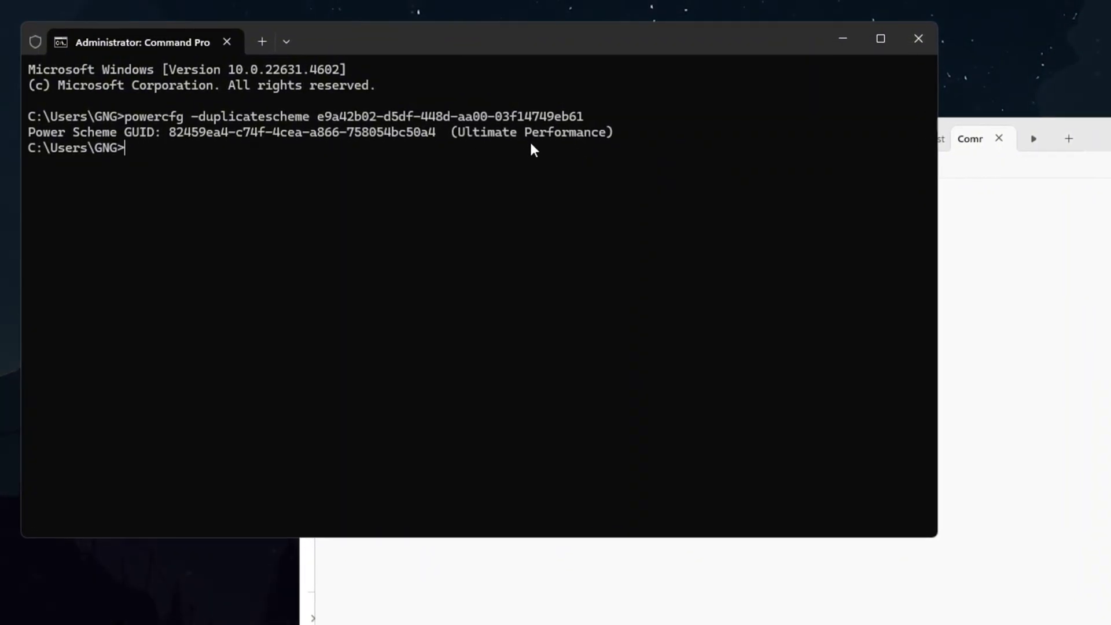
pyautogui.press('super')
# Search 'choose a power plan' to reopen Power Options and confirm Ultimate Performance is active
pyautogui.write('choose a power plan')
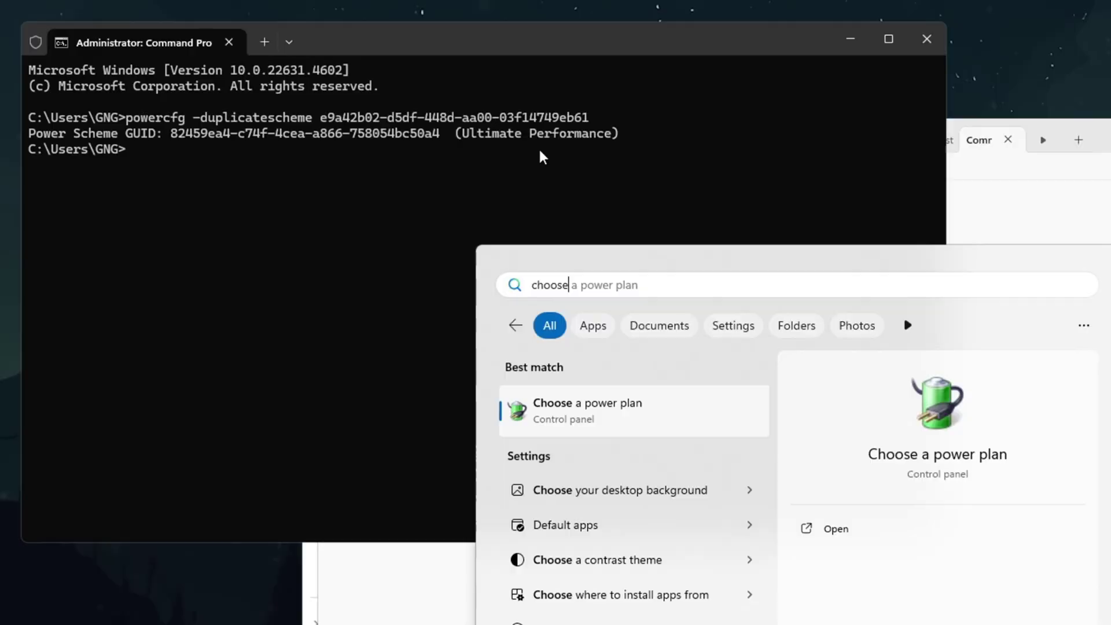
pyautogui.press('Return')
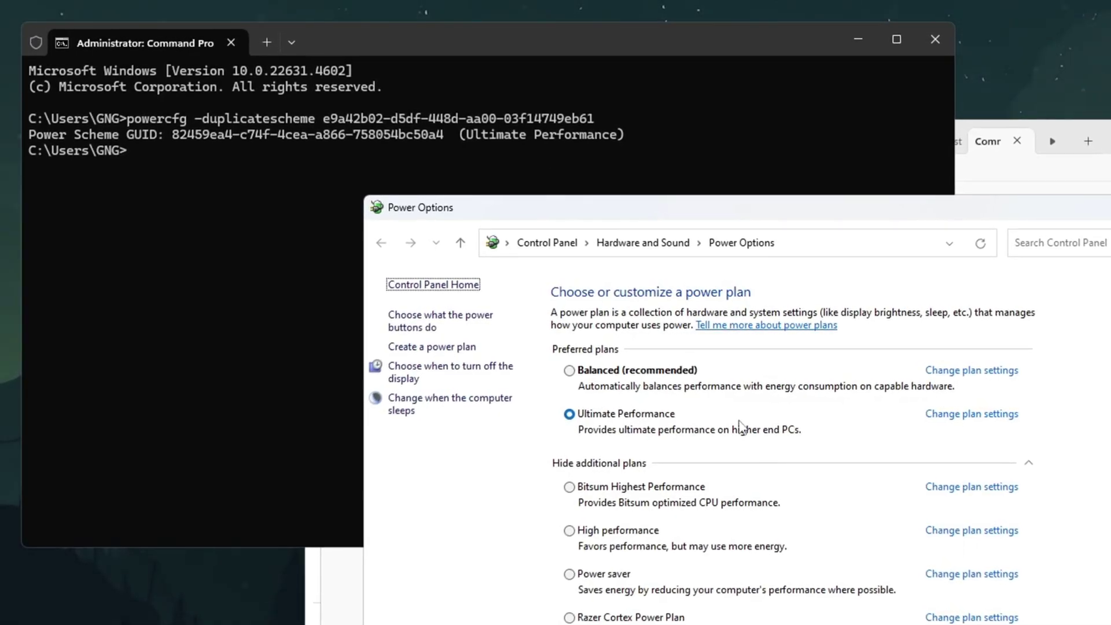